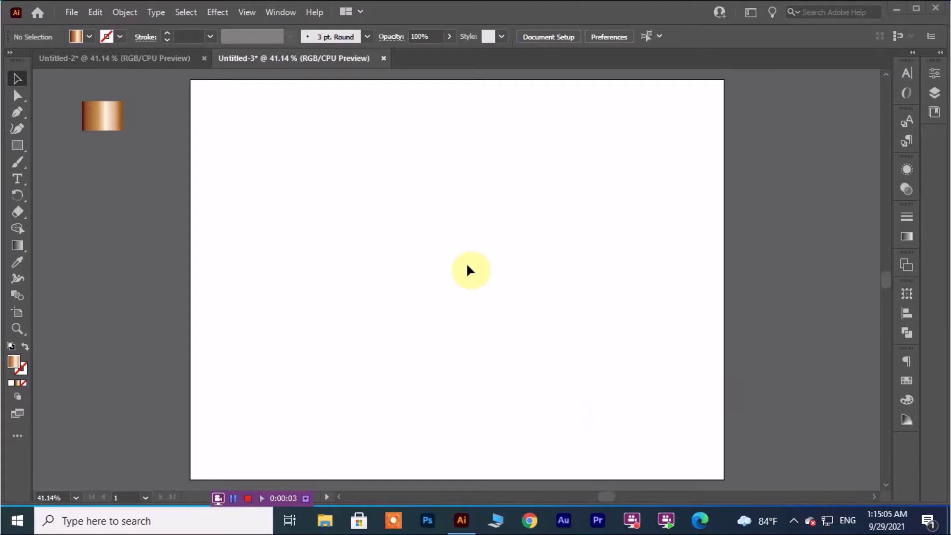
Place a 'Lorem ipsum' placeholder text line at 72 pt on the artboard.
{"action": "left_click", "coordinate": [16, 179]}
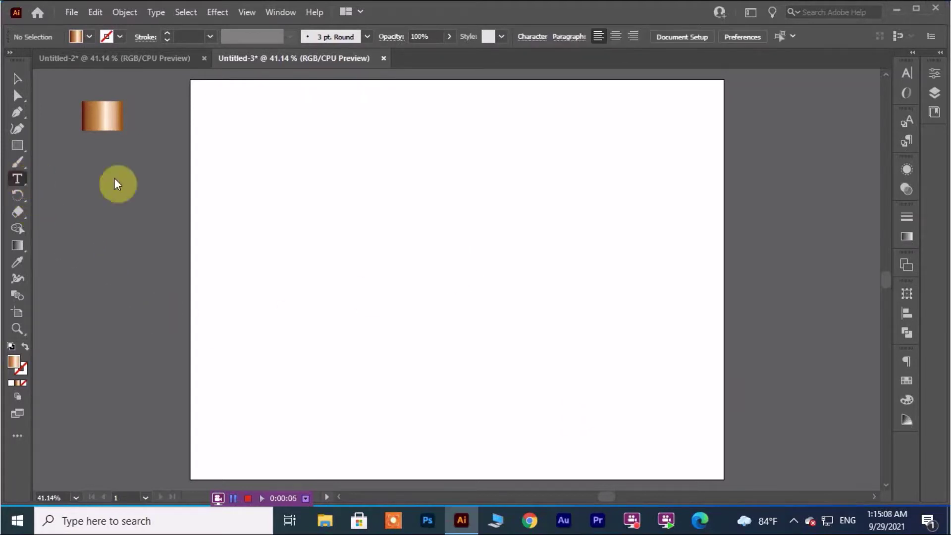
{"action": "left_click", "coordinate": [289, 231]}
{"action": "left_click", "coordinate": [669, 37]}
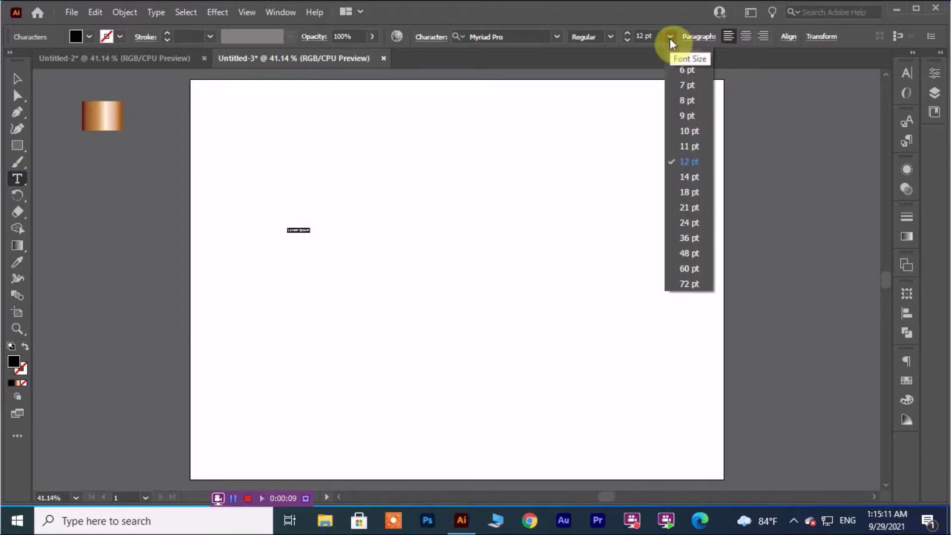
{"action": "left_click", "coordinate": [695, 283]}
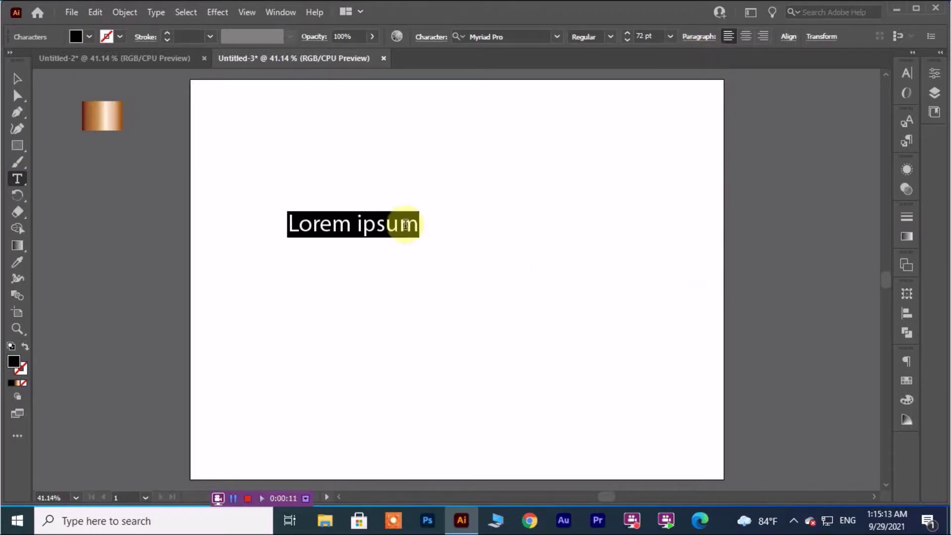
{"action": "left_click", "coordinate": [17, 79]}
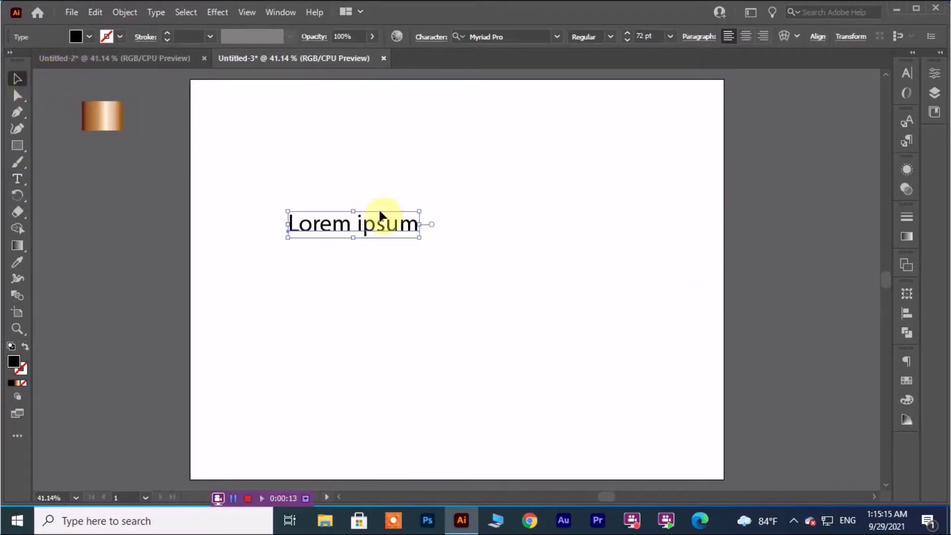
Move the text to the upper left, duplicate it below, and clear the copy's text.
{"action": "left_click_drag", "start_coordinate": [390, 226], "coordinate": [362, 165]}
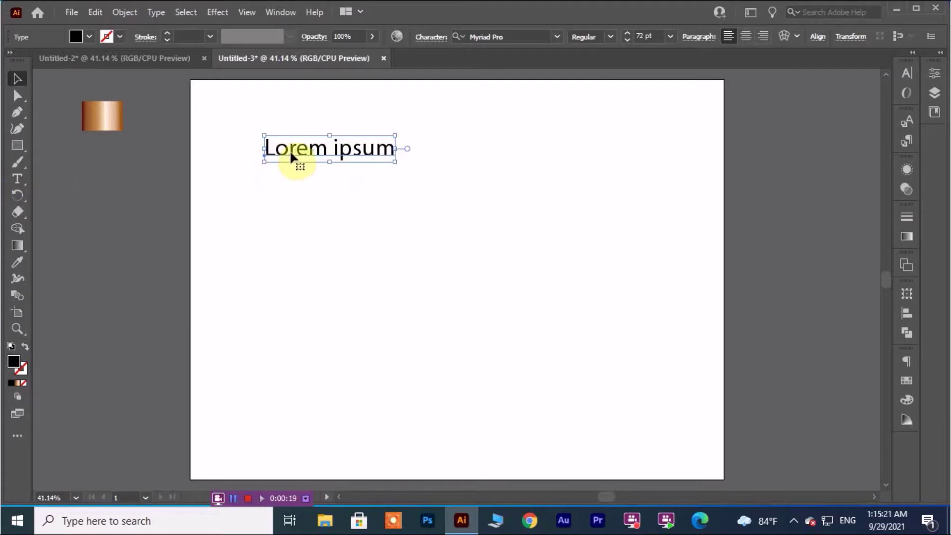
{"action": "left_click_drag", "start_coordinate": [290, 150], "coordinate": [287, 238]}
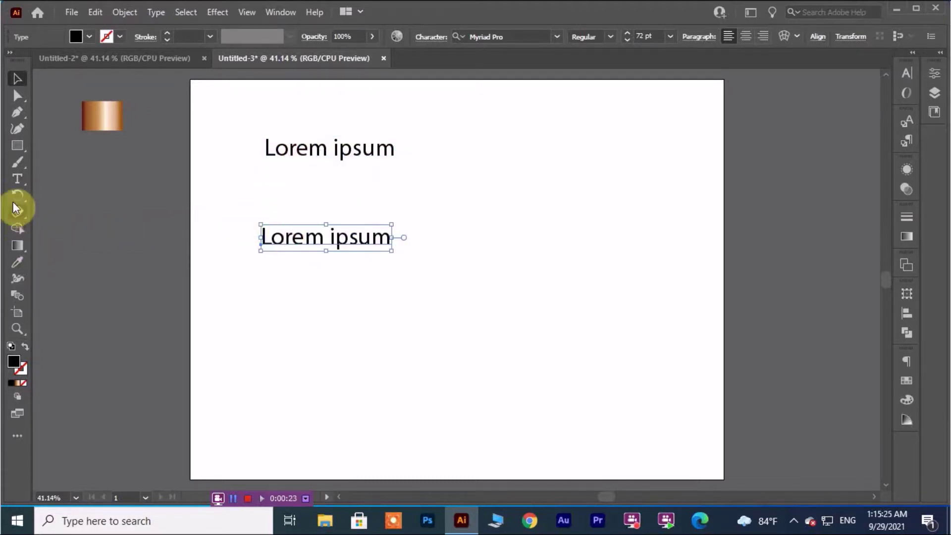
{"action": "left_click", "coordinate": [30, 182]}
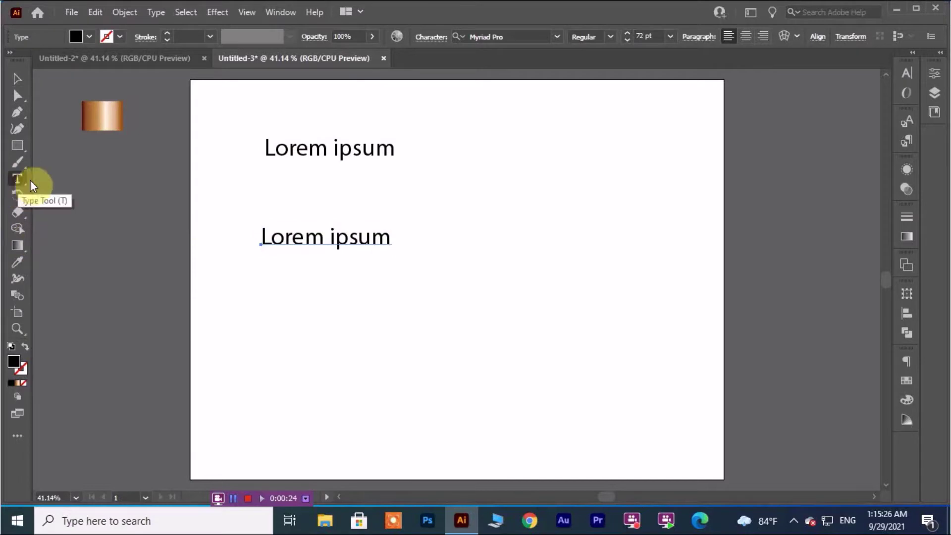
{"action": "left_click", "coordinate": [391, 238]}
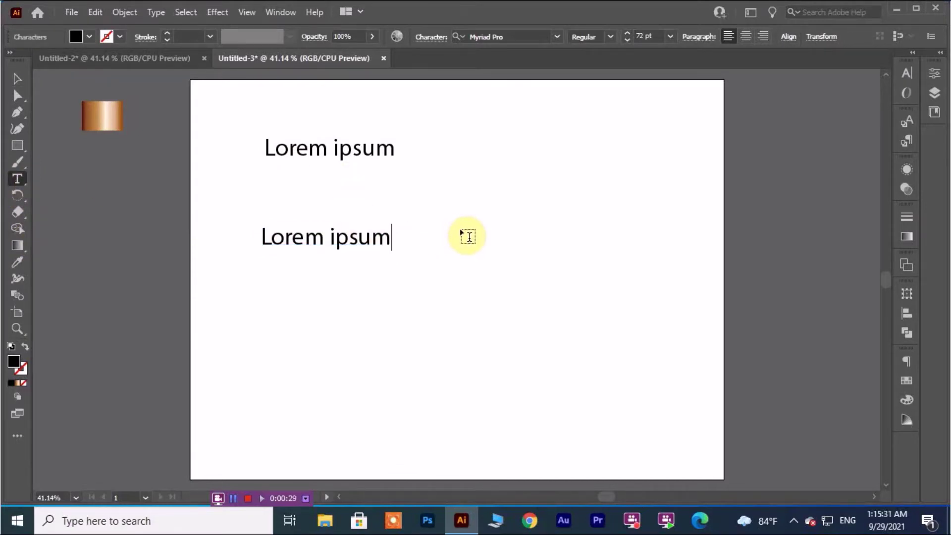
{"action": "key", "text": "BackSpace"}
{"action": "key", "text": "BackSpace"}
{"action": "key", "text": "BackSpace"}
{"action": "key", "text": "BackSpace"}
{"action": "key", "text": "BackSpace"}
{"action": "key", "text": "BackSpace"}
{"action": "key", "text": "BackSpace"}
{"action": "key", "text": "BackSpace"}
{"action": "key", "text": "BackSpace"}
{"action": "key", "text": "BackSpace"}
{"action": "key", "text": "BackSpace"}
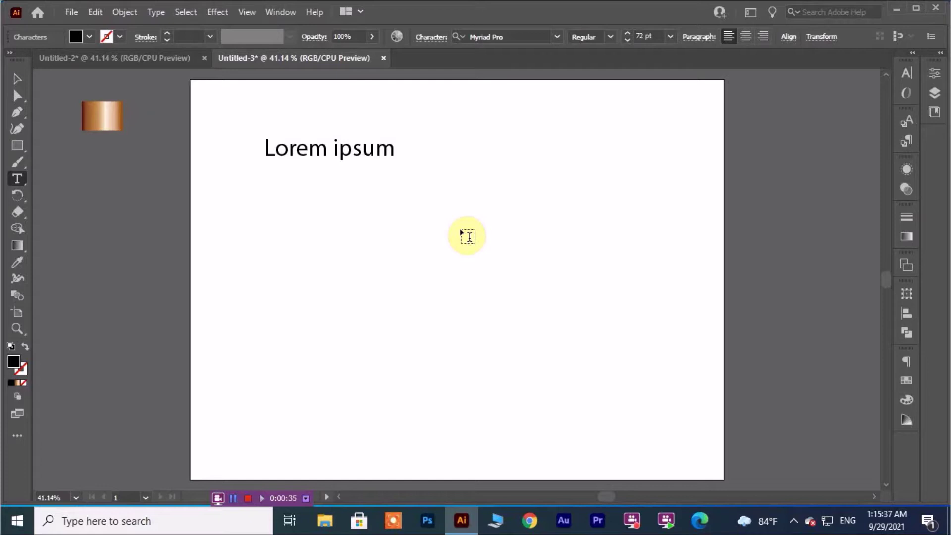
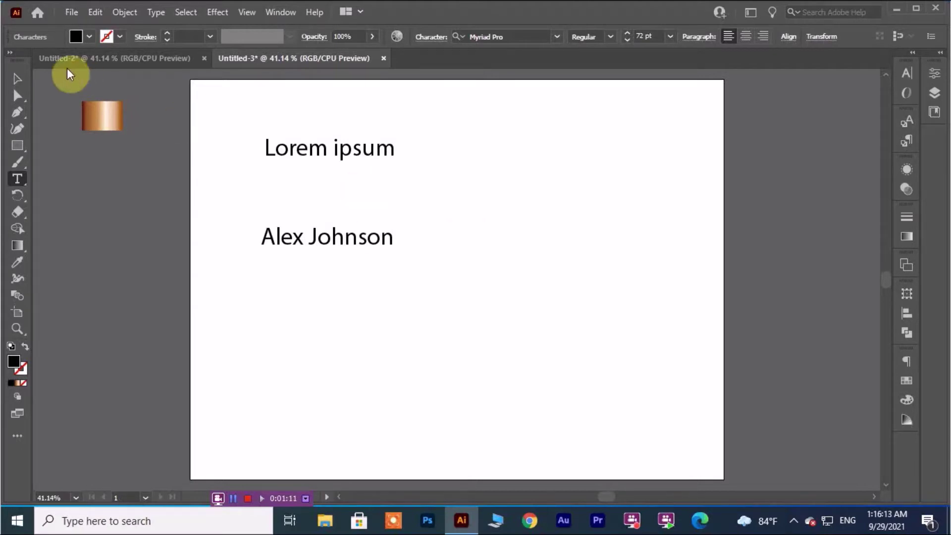
Type the full name into the empty line, retyping it in mixed case instead of capitals.
{"action": "left_click", "coordinate": [18, 85]}
Move the name up beneath Lorem ipsum and browse the font family list toward Andasia.
{"action": "left_click_drag", "start_coordinate": [317, 245], "coordinate": [296, 207]}
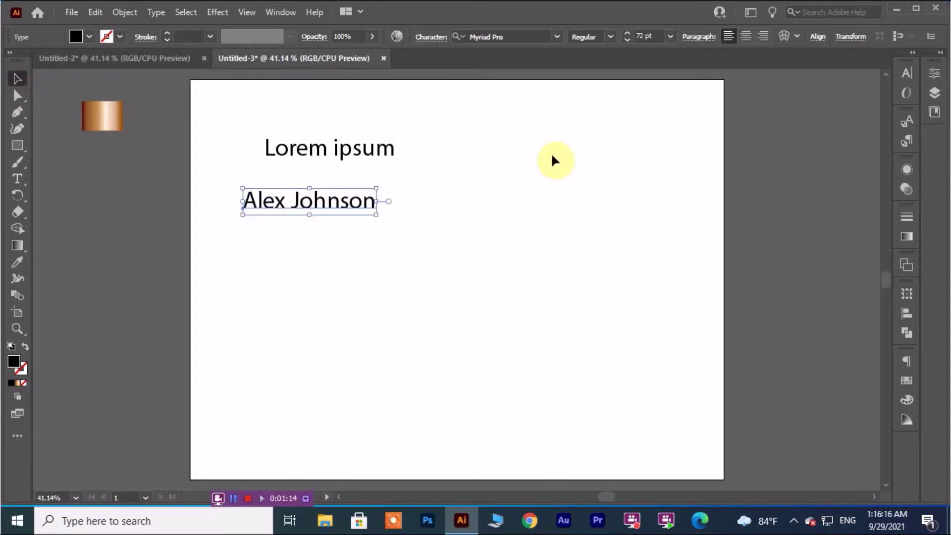
{"action": "left_click", "coordinate": [557, 37]}
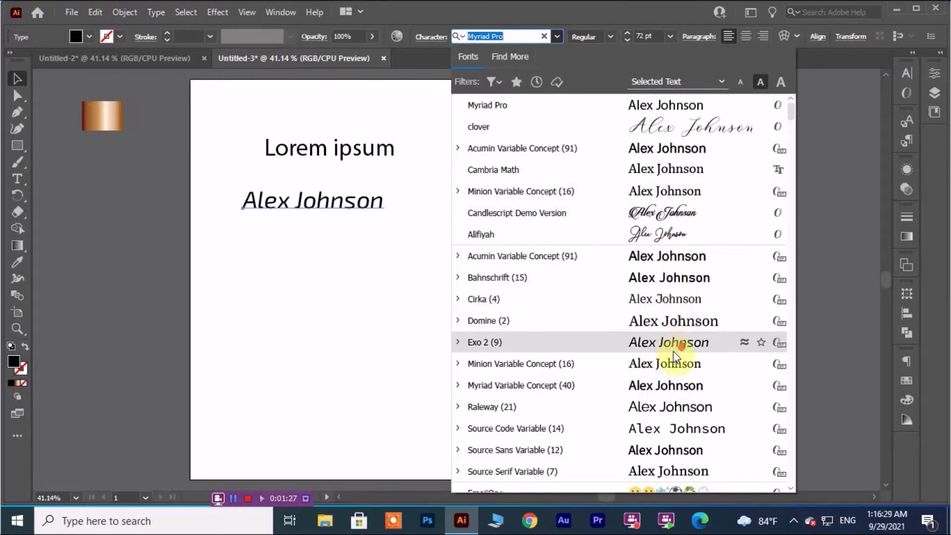
{"action": "scroll", "coordinate": [674, 342], "scroll_direction": "down", "scroll_amount": 3}
{"action": "scroll", "coordinate": [674, 337], "scroll_direction": "down", "scroll_amount": 3}
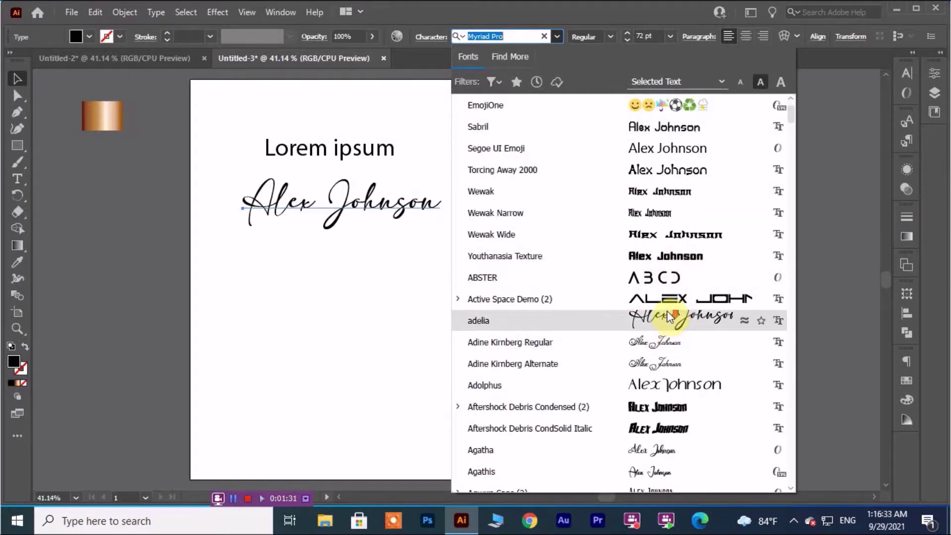
{"action": "scroll", "coordinate": [666, 310], "scroll_direction": "down", "scroll_amount": 2}
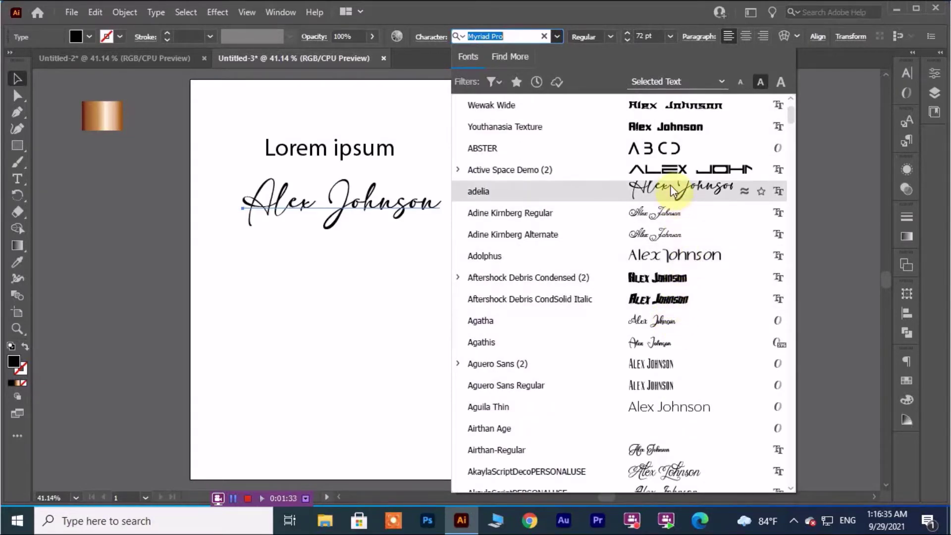
{"action": "scroll", "coordinate": [670, 185], "scroll_direction": "down", "scroll_amount": 3}
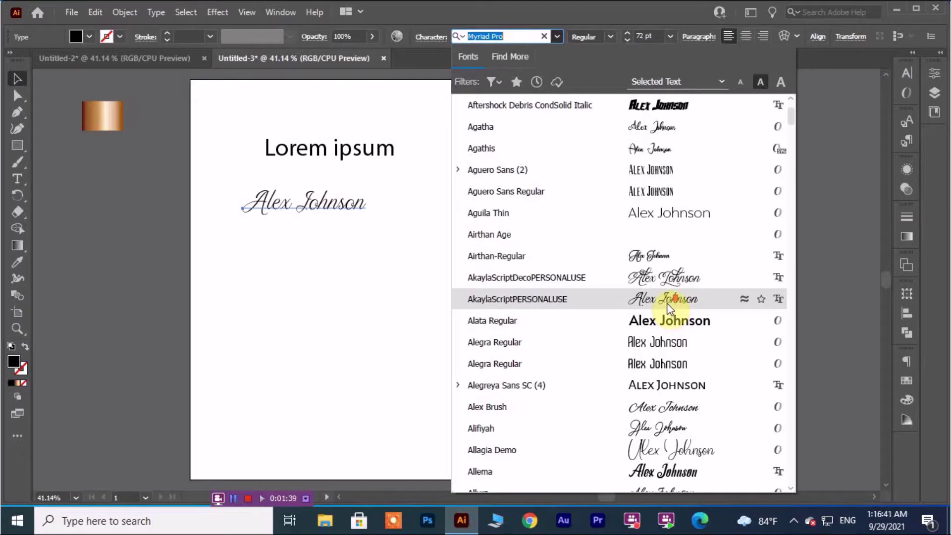
{"action": "scroll", "coordinate": [667, 304], "scroll_direction": "down", "scroll_amount": 3}
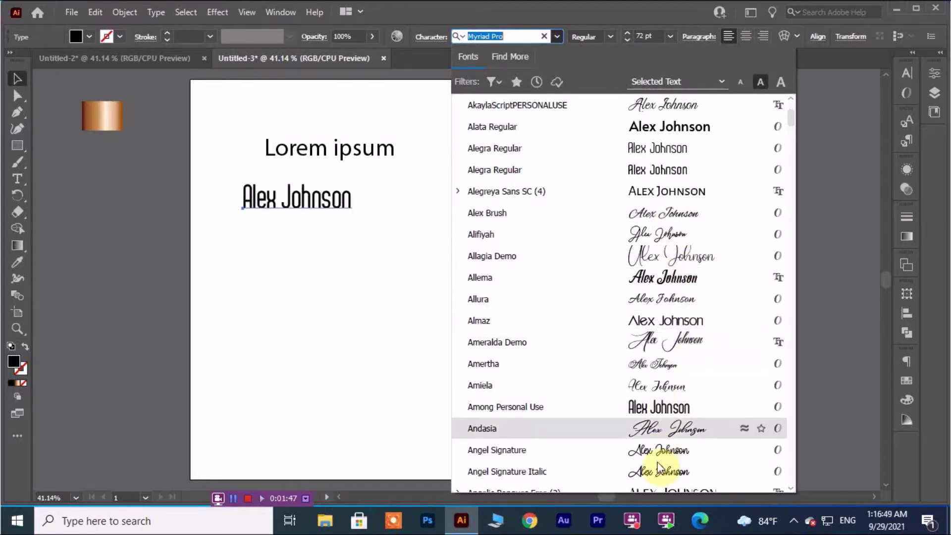
{"action": "scroll", "coordinate": [659, 429], "scroll_direction": "down", "scroll_amount": 1}
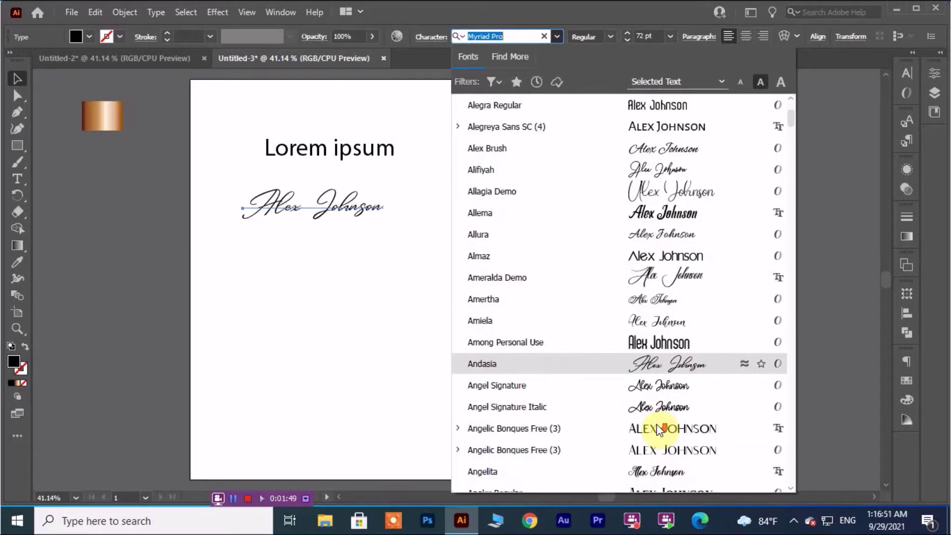
Apply the Andasia font to the name and enlarge it to about 112 pt.
{"action": "left_click", "coordinate": [646, 376]}
{"action": "left_click", "coordinate": [378, 303]}
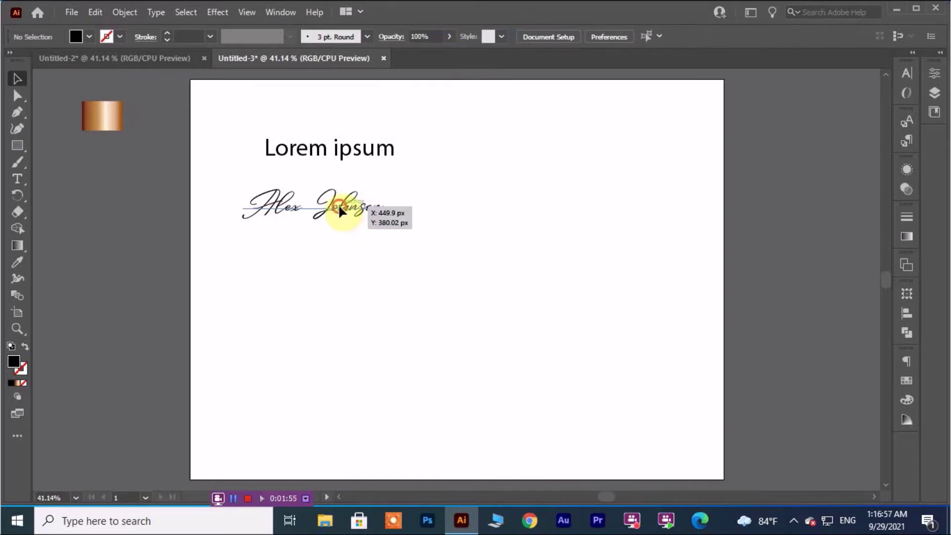
{"action": "left_click", "coordinate": [338, 204]}
{"action": "left_click_drag", "start_coordinate": [386, 229], "coordinate": [411, 253]}
Delete the Lorem ipsum line and move the signature to the artboard's top left.
{"action": "left_click", "coordinate": [461, 250]}
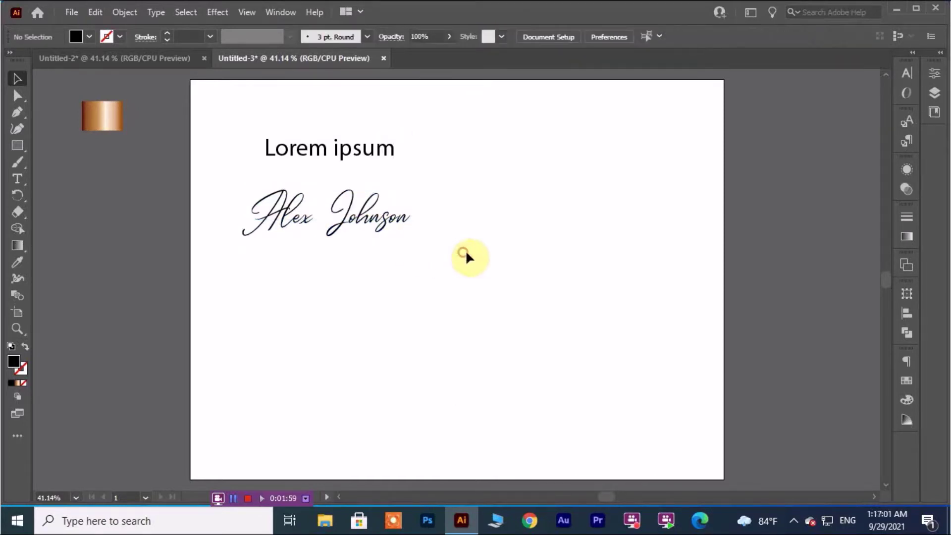
{"action": "left_click_drag", "start_coordinate": [248, 130], "coordinate": [418, 167]}
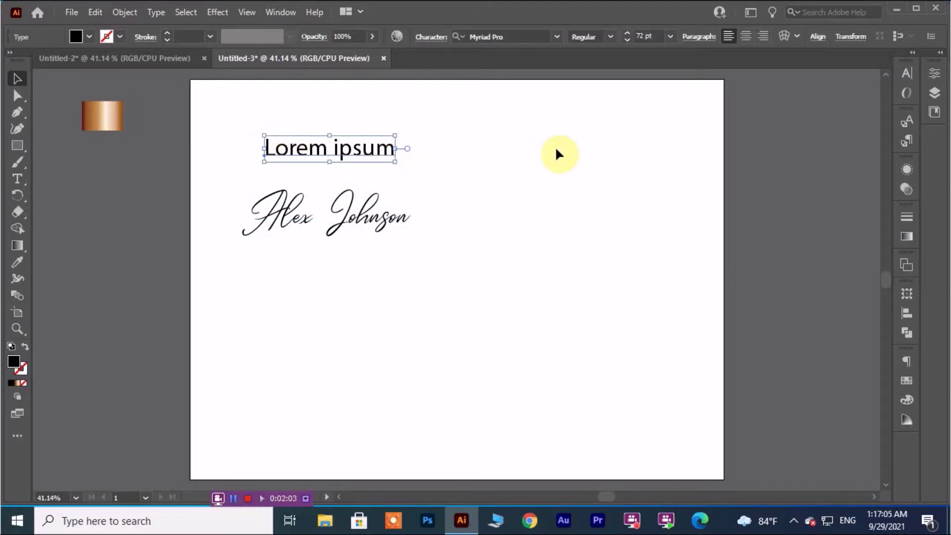
{"action": "key", "text": "Delete"}
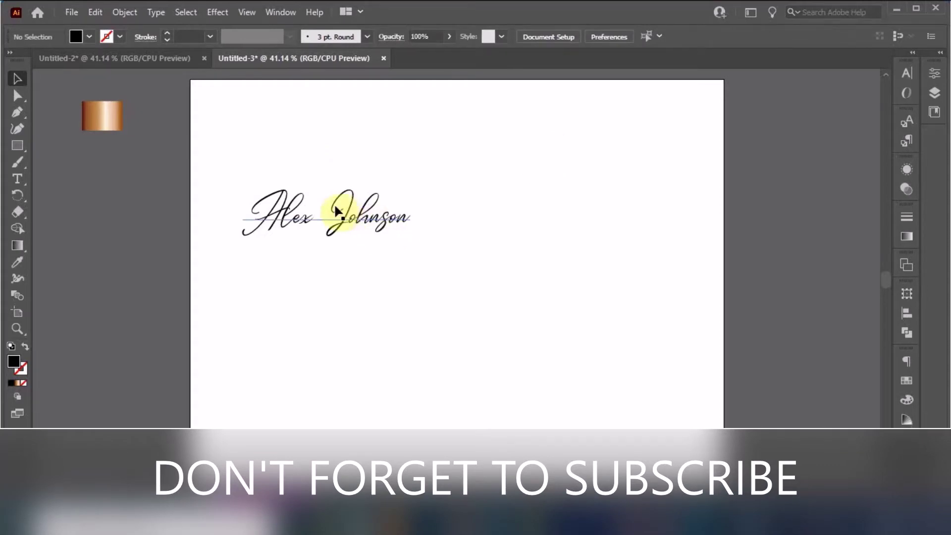
{"action": "mouse_move", "coordinate": [340, 222]}
{"action": "left_mouse_down"}
{"action": "mouse_move", "coordinate": [326, 147]}
{"action": "mouse_move", "coordinate": [313, 145]}
{"action": "left_mouse_up"}
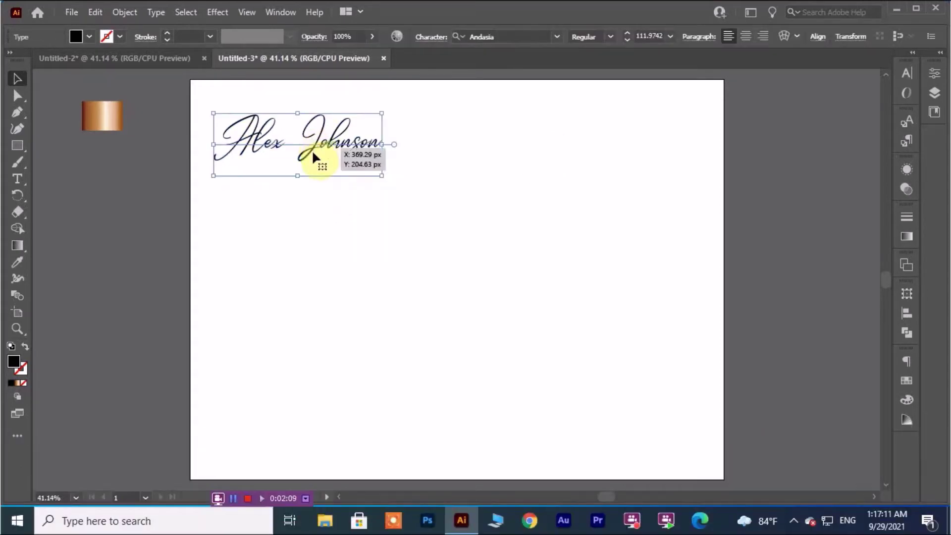
Convert the signature text to outlines and select the whole outlined group.
{"action": "right_click", "coordinate": [312, 143]}
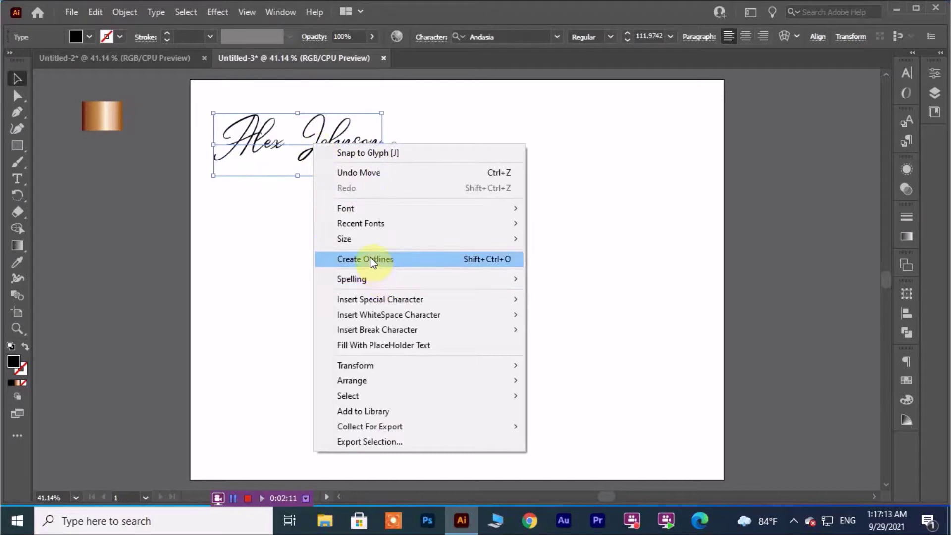
{"action": "left_click", "coordinate": [369, 258]}
{"action": "left_click", "coordinate": [325, 251]}
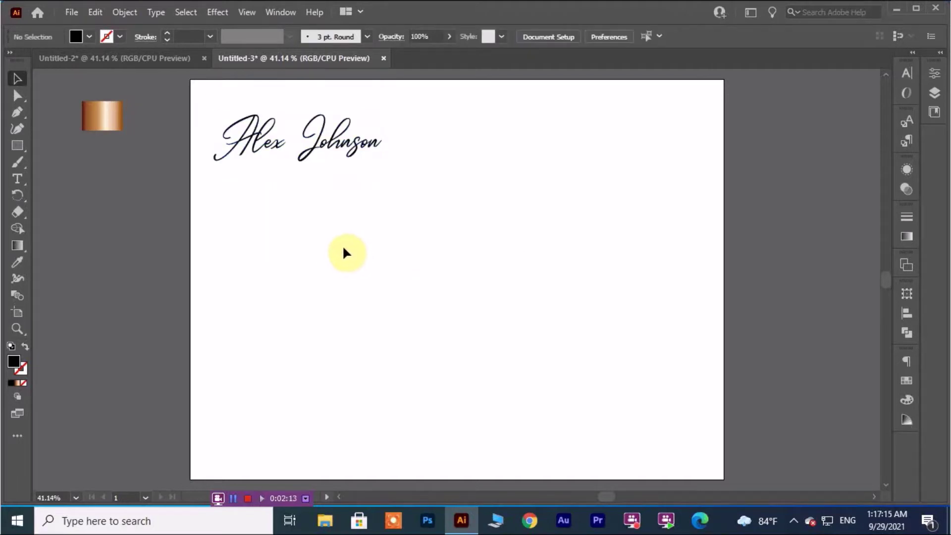
{"action": "left_click_drag", "start_coordinate": [213, 103], "coordinate": [402, 167]}
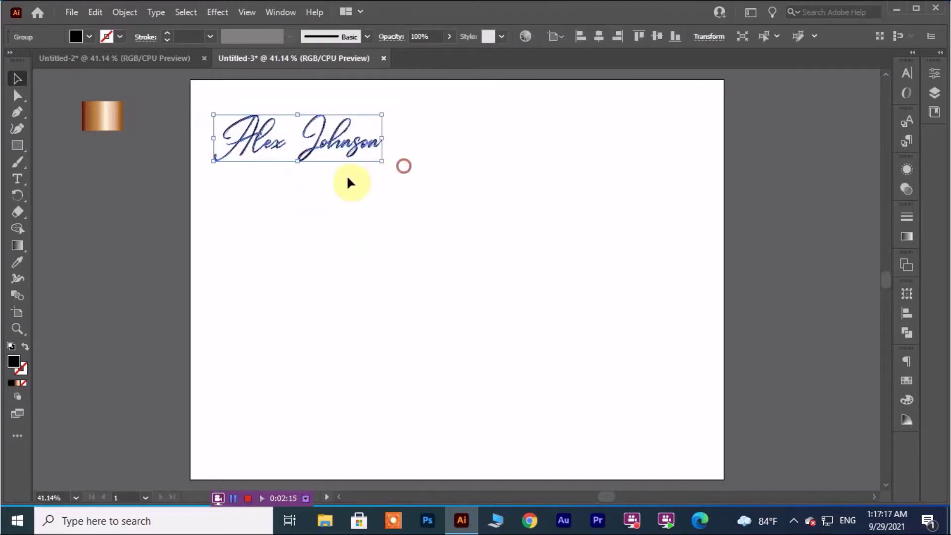
{"action": "left_click", "coordinate": [17, 262]}
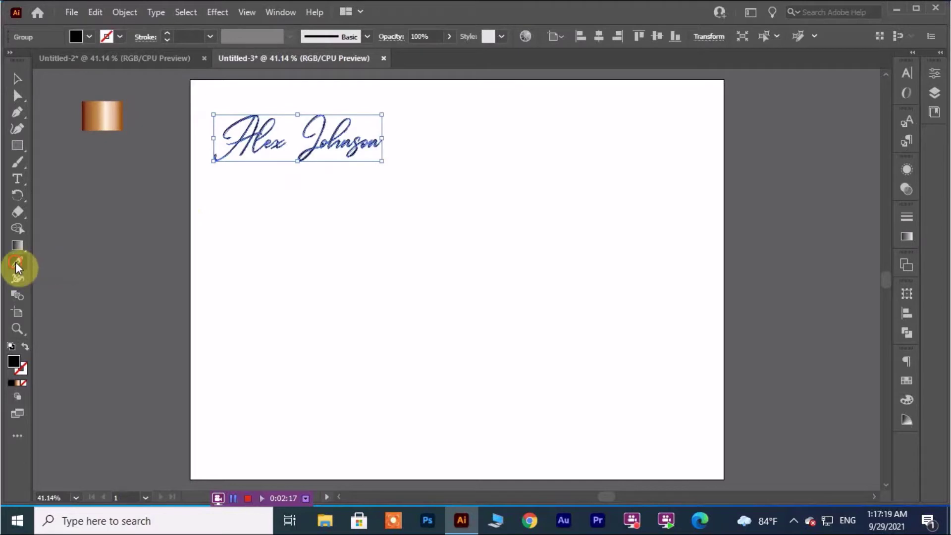
Sample the copper gradient onto the signature and set the gradient angle to 90°.
{"action": "left_click", "coordinate": [102, 114]}
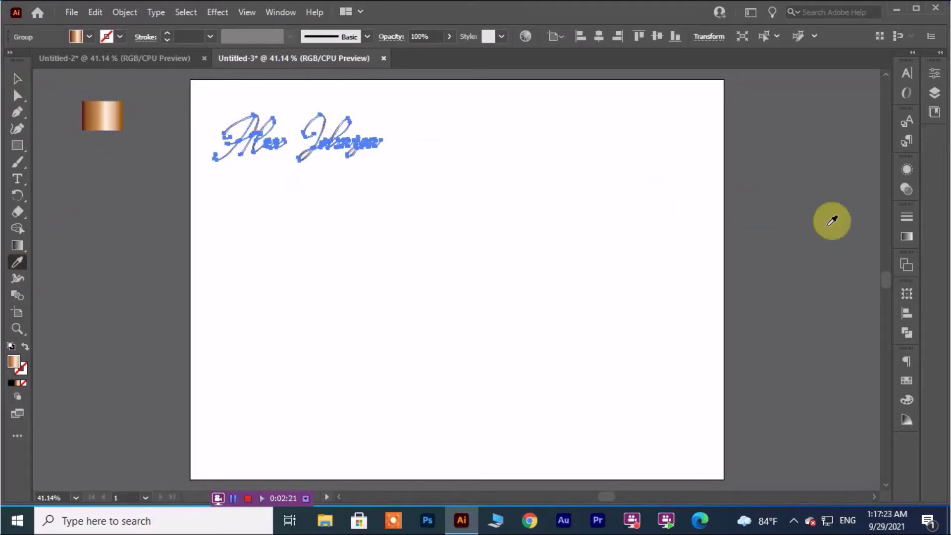
{"action": "left_click", "coordinate": [906, 236]}
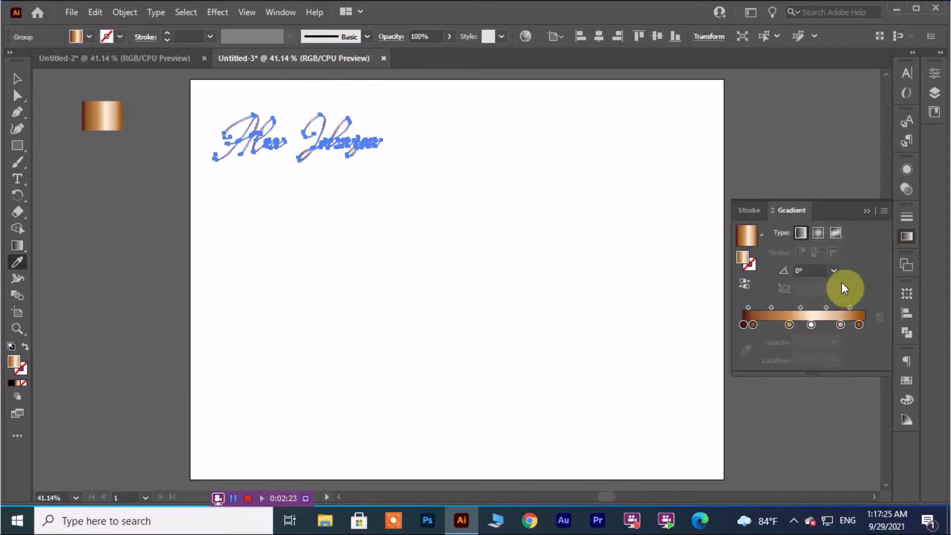
{"action": "left_click", "coordinate": [833, 270]}
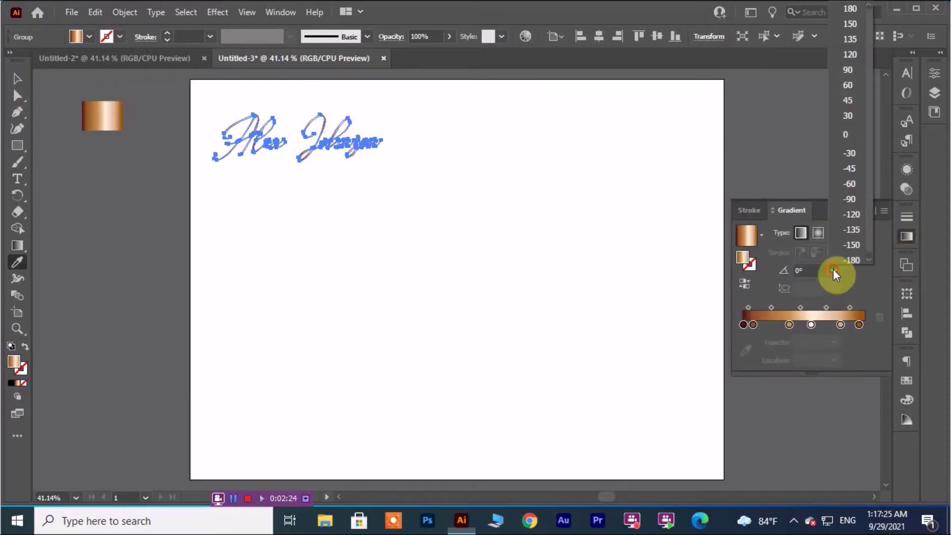
{"action": "left_click", "coordinate": [845, 71]}
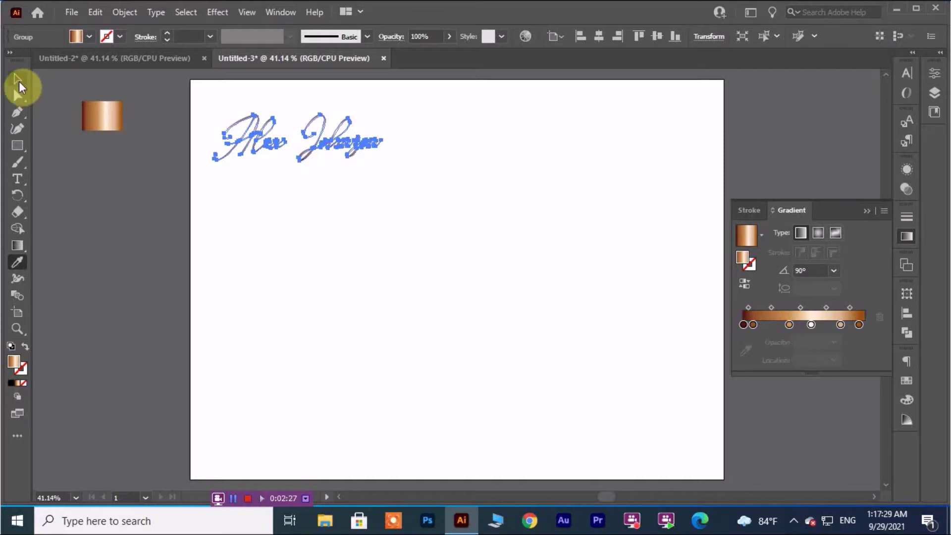
{"action": "left_click", "coordinate": [19, 87]}
{"action": "left_click", "coordinate": [374, 300]}
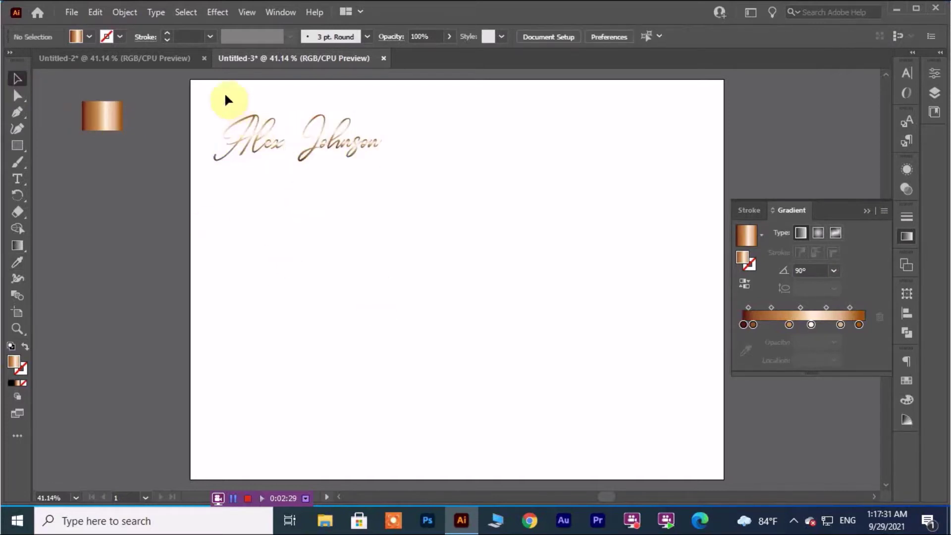
{"action": "mouse_move", "coordinate": [222, 94]}
{"action": "left_mouse_down"}
{"action": "mouse_move", "coordinate": [272, 151]}
{"action": "mouse_move", "coordinate": [415, 188]}
{"action": "left_mouse_up"}
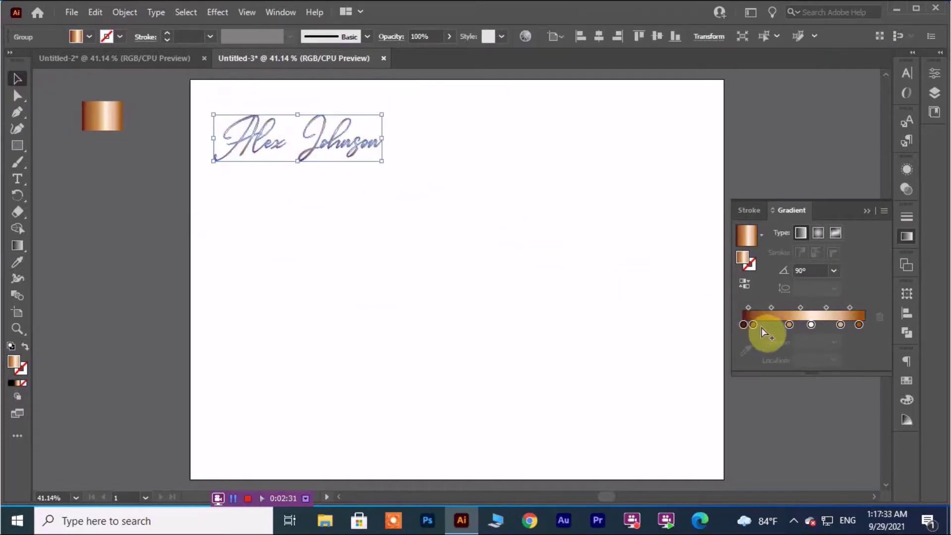
Shift the second gradient stop, the midpoint and a light stop to tune the sheen.
{"action": "left_click_drag", "start_coordinate": [762, 327], "coordinate": [825, 321]}
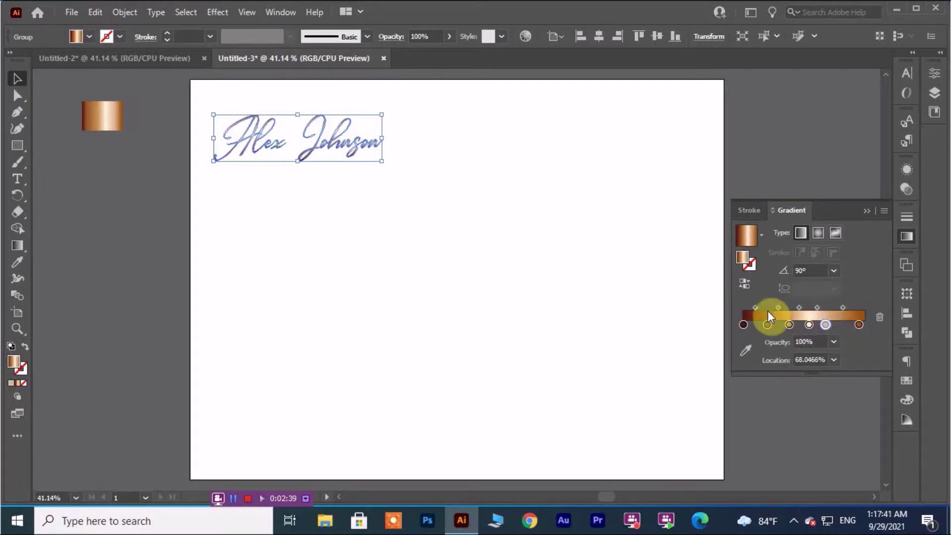
{"action": "left_click", "coordinate": [364, 254]}
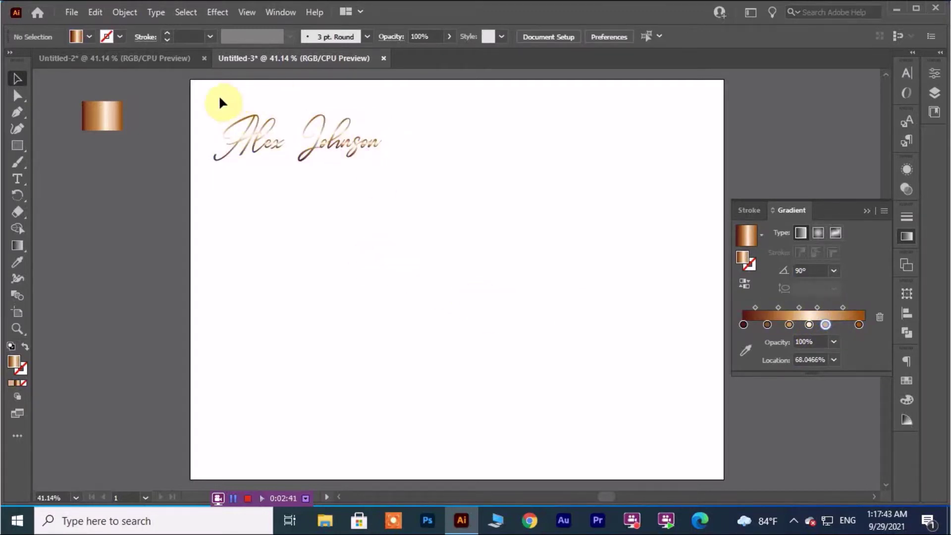
{"action": "left_click_drag", "start_coordinate": [230, 144], "coordinate": [390, 174]}
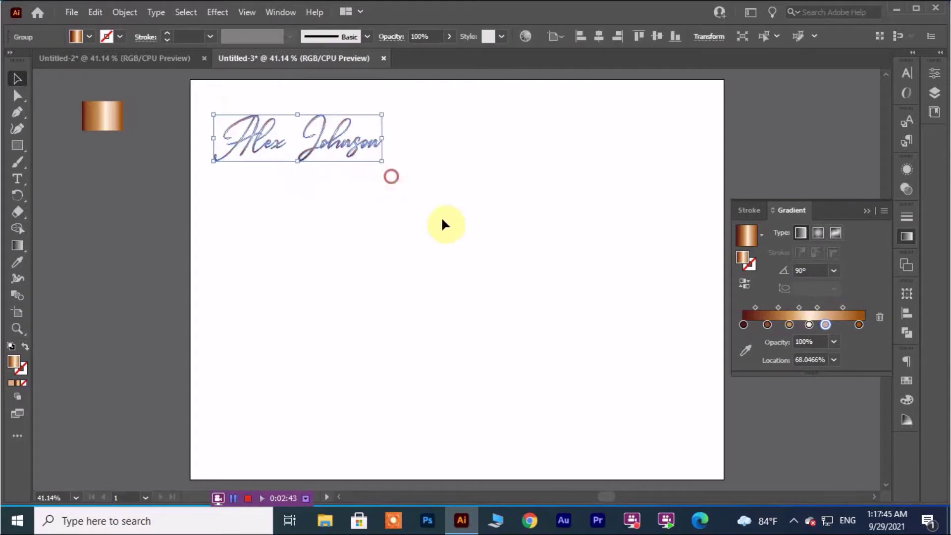
{"action": "left_click_drag", "start_coordinate": [778, 306], "coordinate": [781, 306]}
{"action": "left_click", "coordinate": [486, 268]}
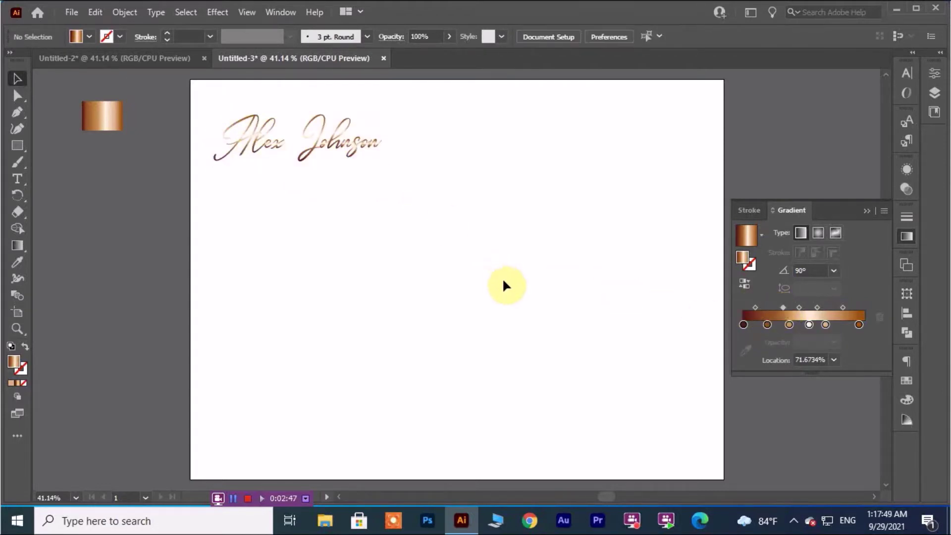
{"action": "left_click_drag", "start_coordinate": [212, 112], "coordinate": [389, 196]}
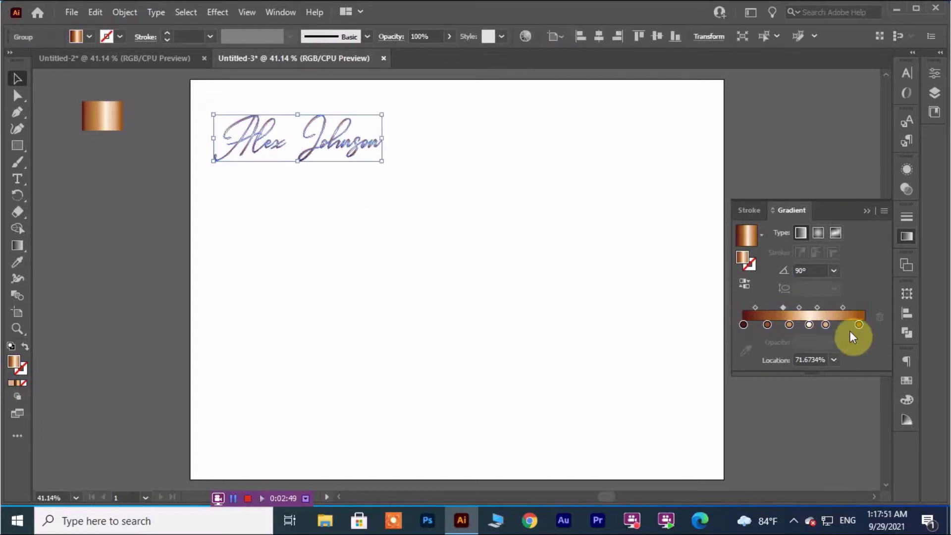
{"action": "mouse_move", "coordinate": [825, 324]}
{"action": "left_mouse_down"}
{"action": "mouse_move", "coordinate": [838, 324]}
{"action": "mouse_move", "coordinate": [818, 325]}
{"action": "left_mouse_up"}
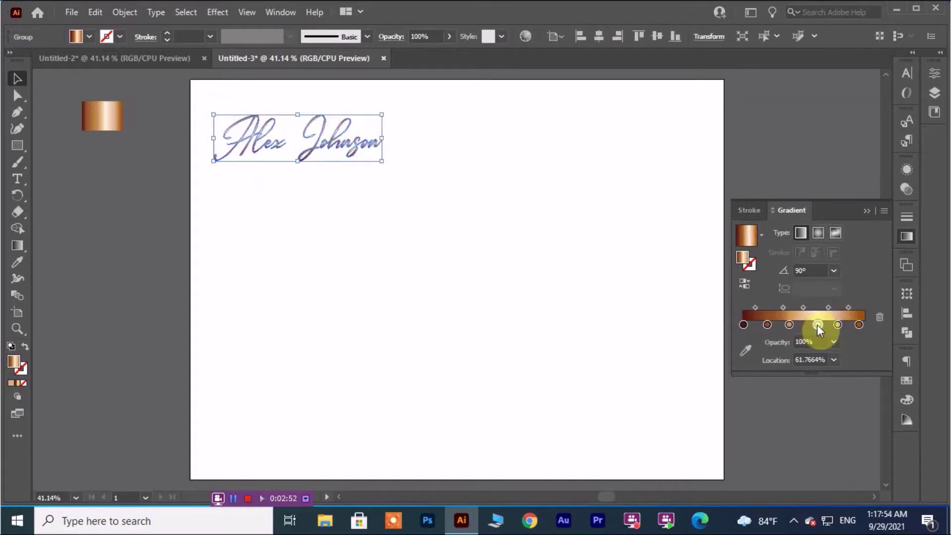
Add an extra gradient stop and nudge it slightly left.
{"action": "left_click", "coordinate": [789, 325]}
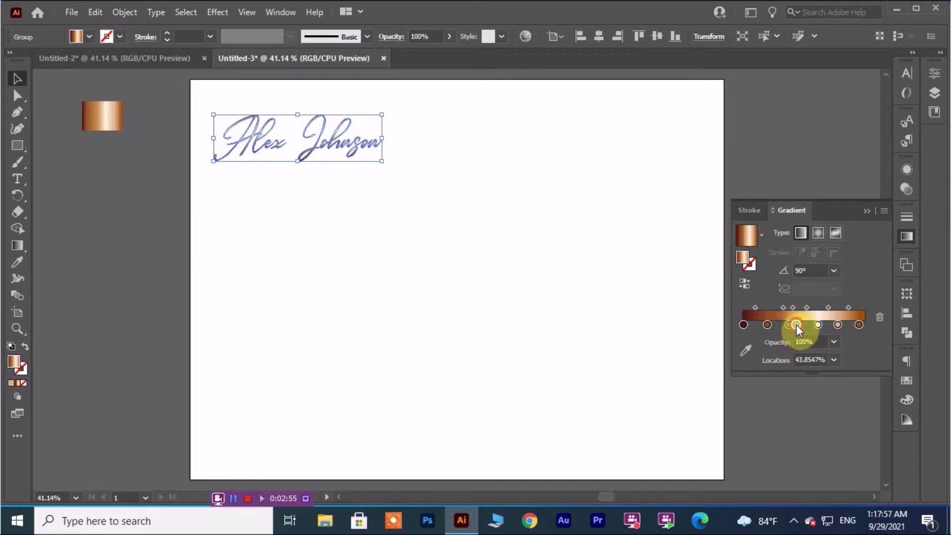
{"action": "left_click", "coordinate": [830, 325]}
{"action": "left_click_drag", "start_coordinate": [830, 325], "coordinate": [811, 324]}
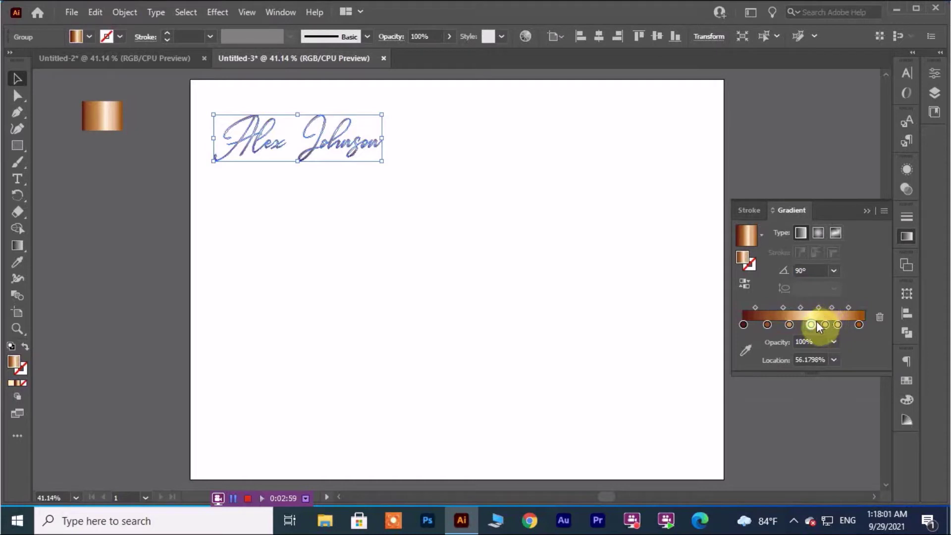
{"action": "left_click", "coordinate": [409, 280]}
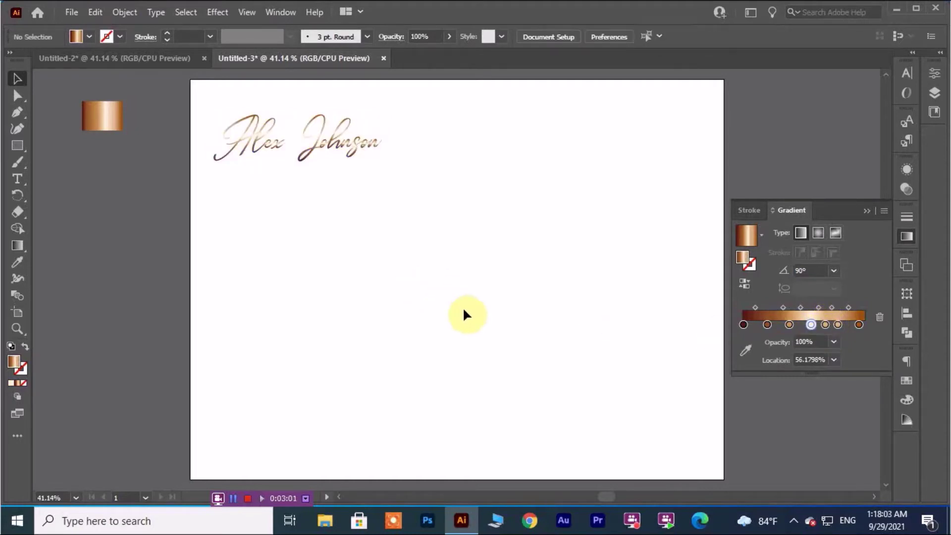
{"action": "left_click_drag", "start_coordinate": [218, 105], "coordinate": [403, 189]}
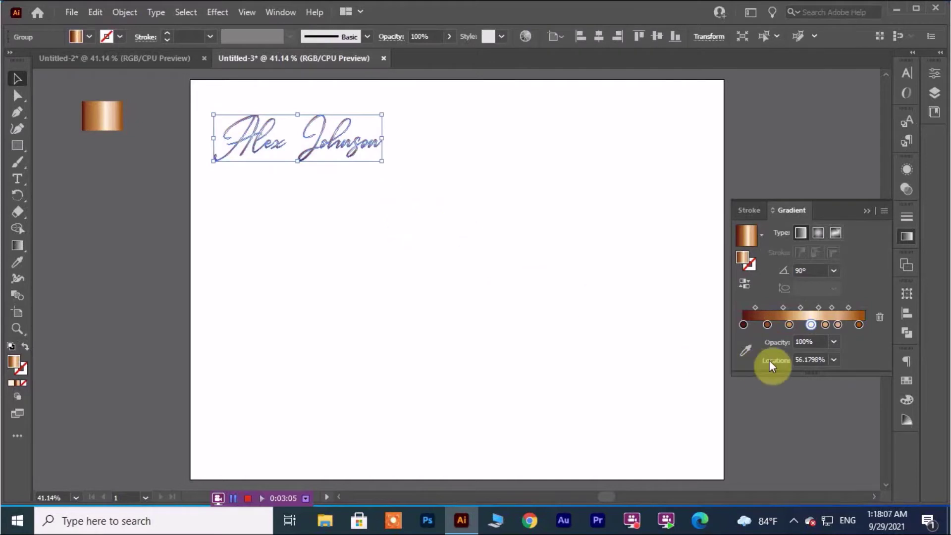
Delete the leftmost gradient stop and move the first remaining stop to the gradient's start.
{"action": "left_click", "coordinate": [742, 325]}
{"action": "left_click", "coordinate": [878, 317]}
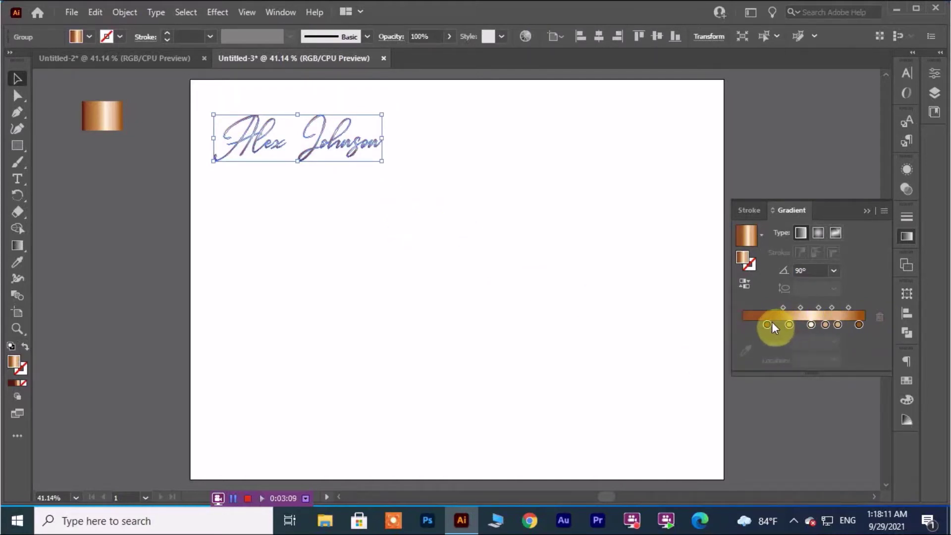
{"action": "mouse_move", "coordinate": [767, 324]}
{"action": "left_mouse_down"}
{"action": "mouse_move", "coordinate": [742, 324]}
{"action": "mouse_move", "coordinate": [839, 325]}
{"action": "left_mouse_up"}
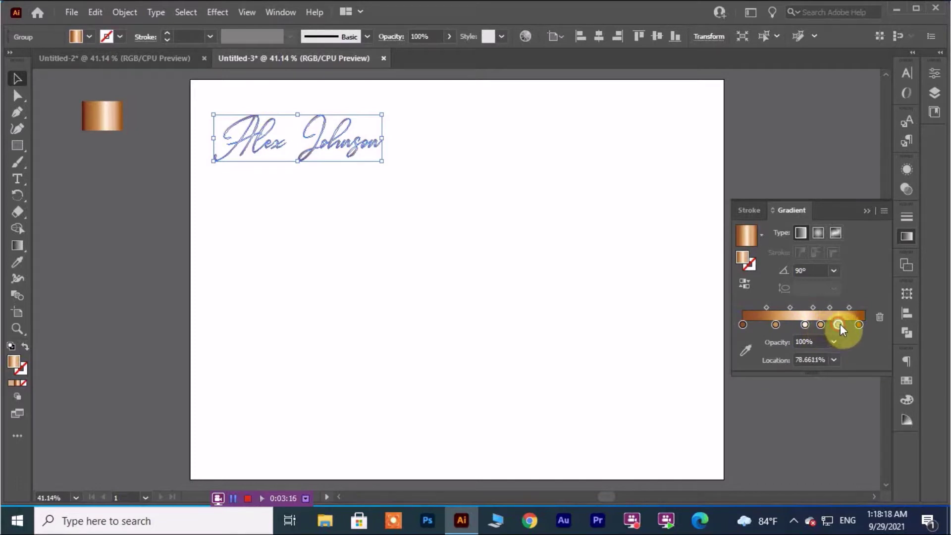
{"action": "left_click", "coordinate": [318, 215]}
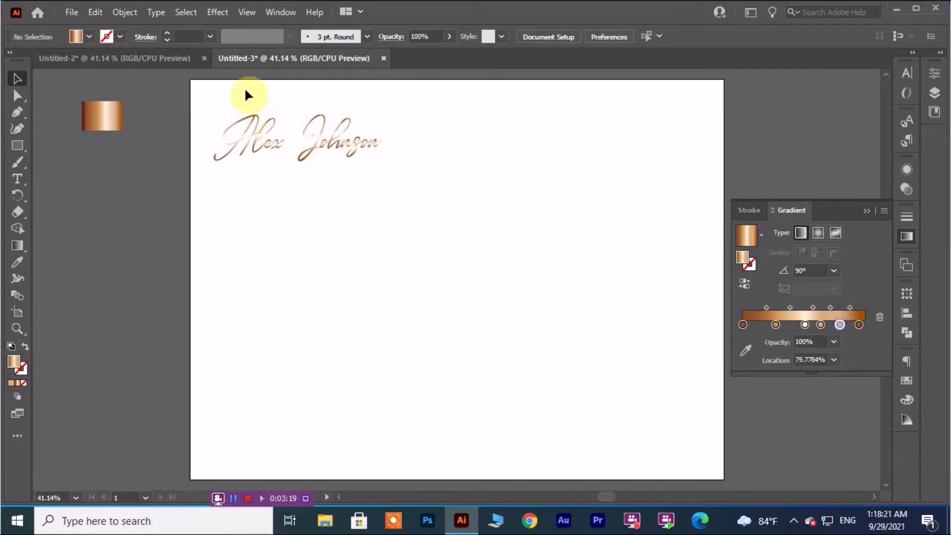
{"action": "left_click_drag", "start_coordinate": [223, 109], "coordinate": [378, 177]}
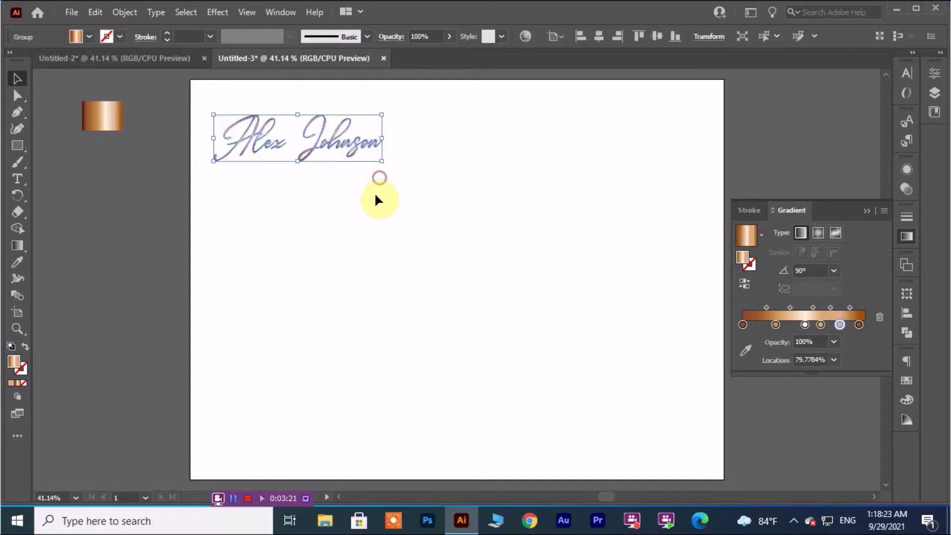
Enlarge and reposition the signature, then draw a large copper-gradient ellipse to the photo's right.
{"action": "left_click_drag", "start_coordinate": [317, 156], "coordinate": [357, 211]}
{"action": "left_click_drag", "start_coordinate": [422, 216], "coordinate": [483, 252]}
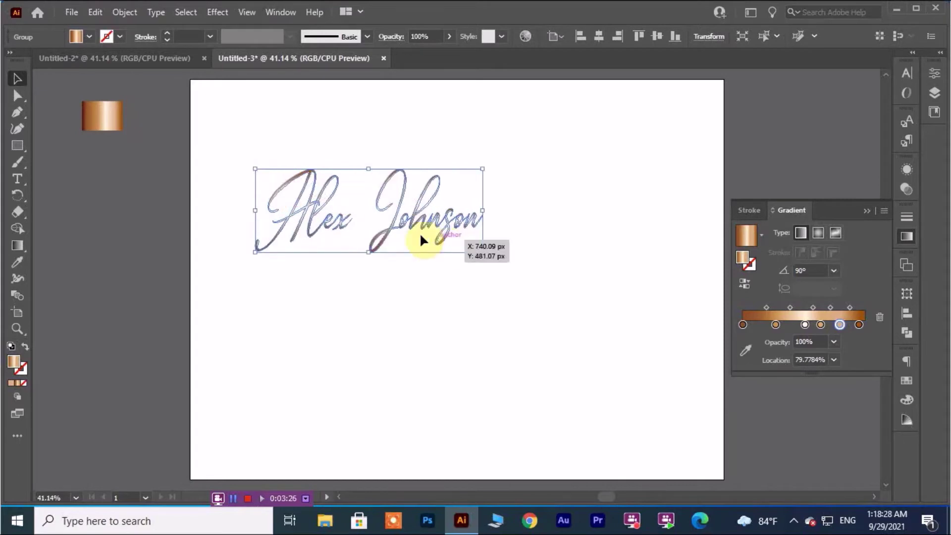
{"action": "left_click", "coordinate": [383, 142]}
{"action": "left_click_drag", "start_coordinate": [234, 140], "coordinate": [497, 267]}
{"action": "left_click_drag", "start_coordinate": [354, 191], "coordinate": [365, 192]}
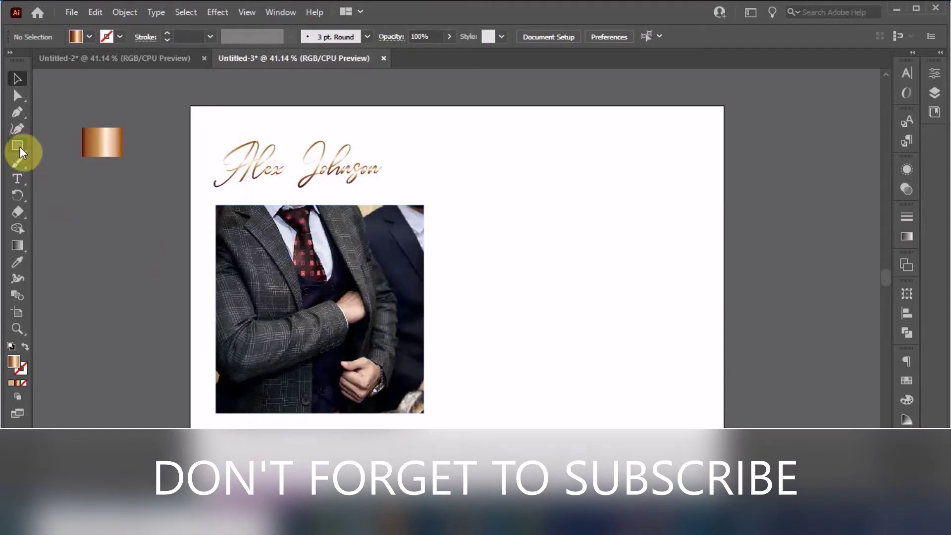
{"action": "left_click_drag", "start_coordinate": [20, 148], "coordinate": [47, 162]}
{"action": "left_click_drag", "start_coordinate": [464, 184], "coordinate": [703, 387]}
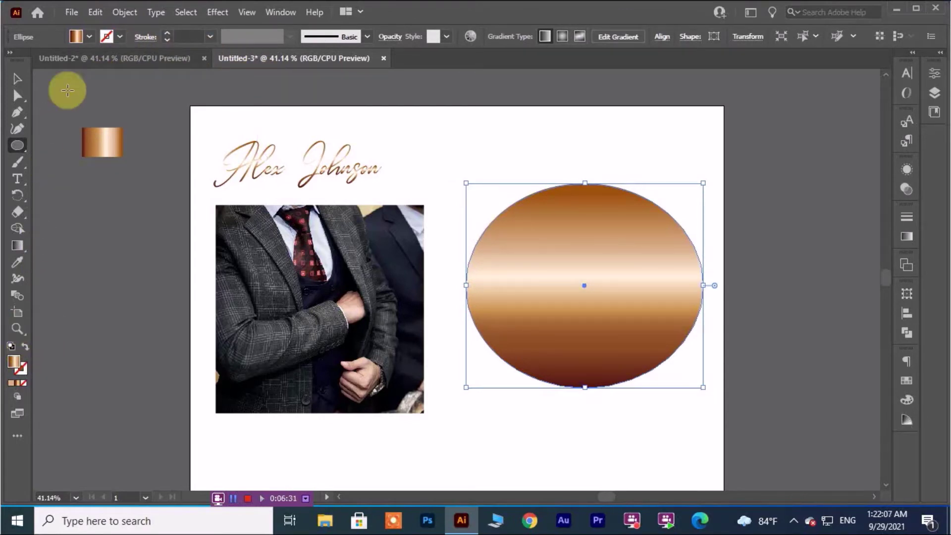
Fill the ellipse with a dark charcoal grey swatch.
{"action": "left_click", "coordinate": [88, 37]}
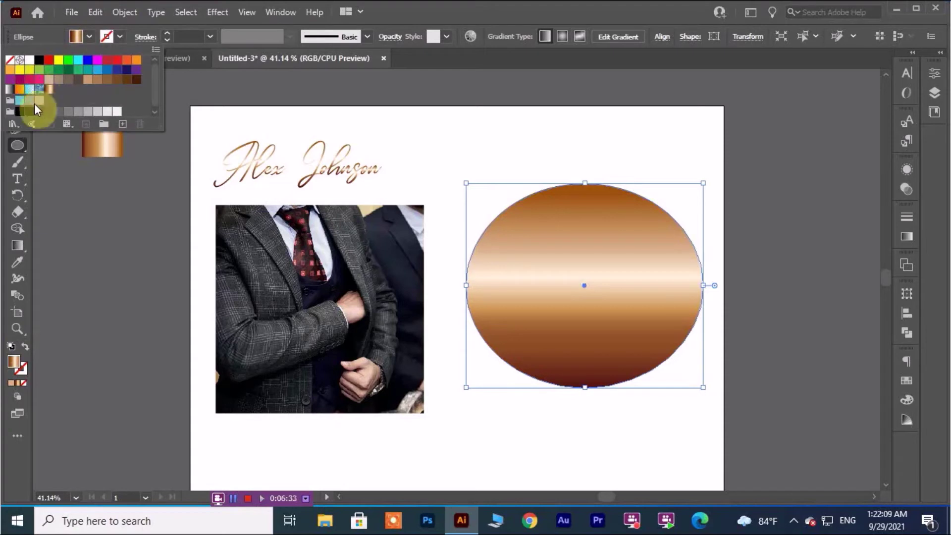
{"action": "left_click", "coordinate": [39, 111]}
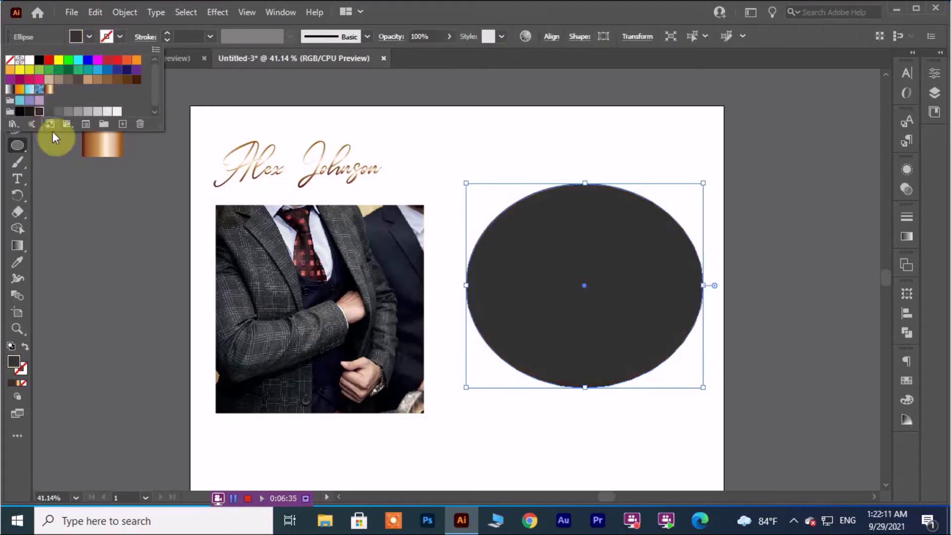
{"action": "left_click", "coordinate": [107, 232]}
Move the signature off the artboard onto the left pasteboard.
{"action": "left_click", "coordinate": [16, 76]}
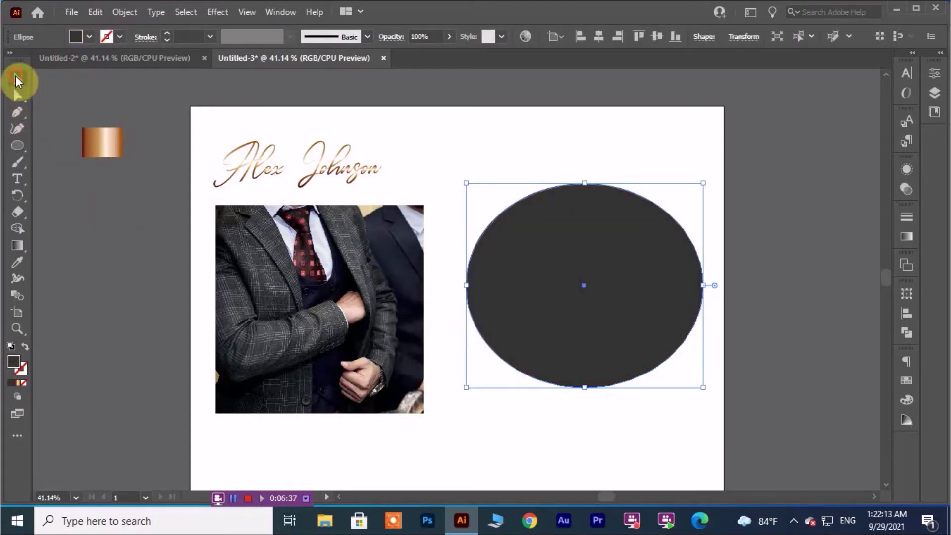
{"action": "left_click", "coordinate": [124, 257]}
{"action": "left_click_drag", "start_coordinate": [262, 176], "coordinate": [86, 245]}
{"action": "left_click", "coordinate": [112, 350]}
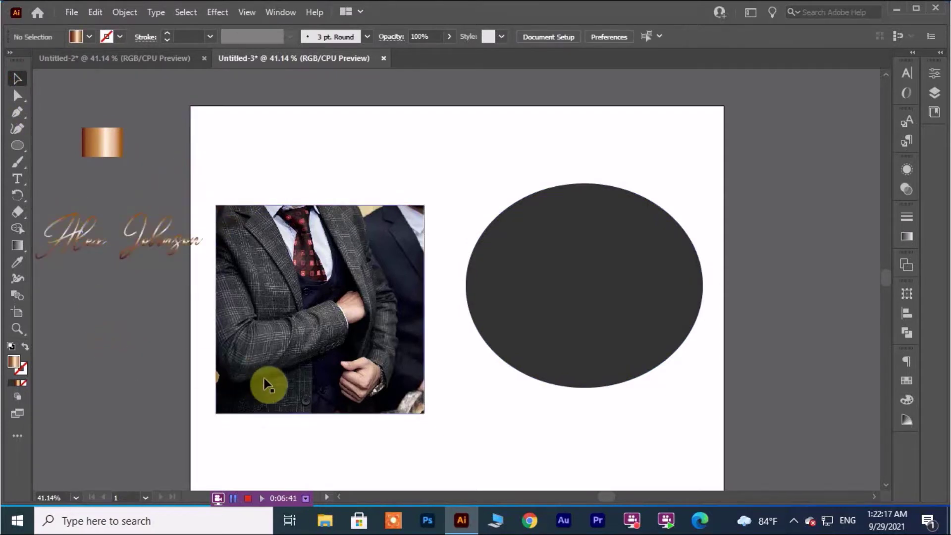
{"action": "left_click", "coordinate": [192, 259]}
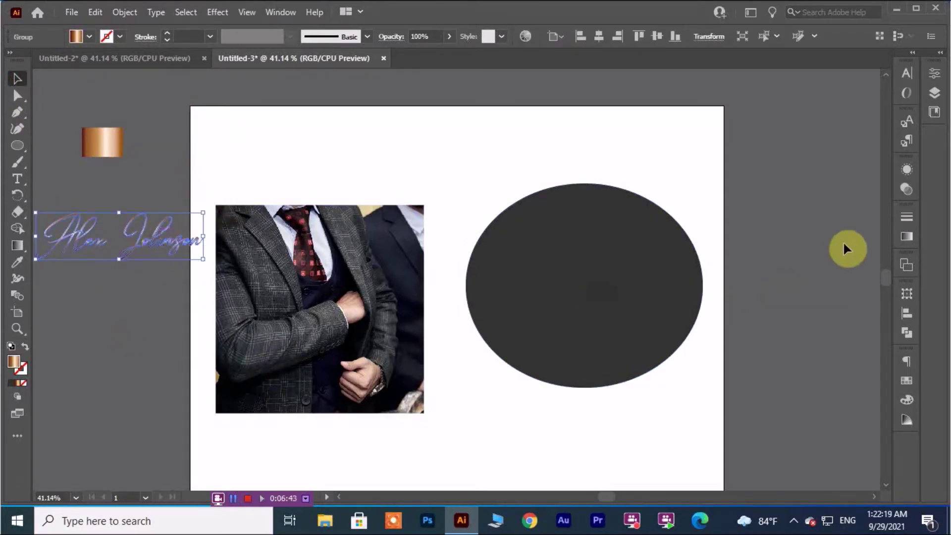
Delete a middle gradient stop from the signature and move another stop left.
{"action": "left_click", "coordinate": [907, 236]}
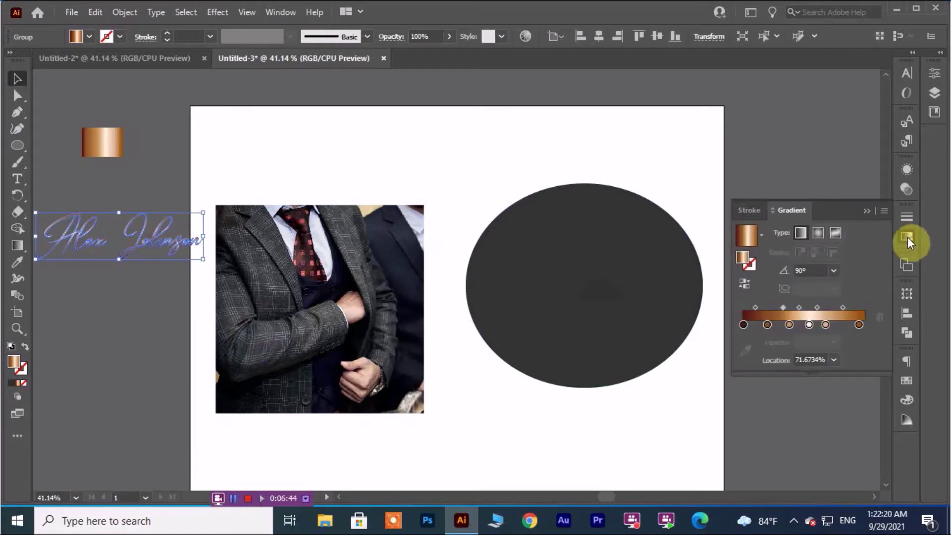
{"action": "left_click", "coordinate": [809, 324]}
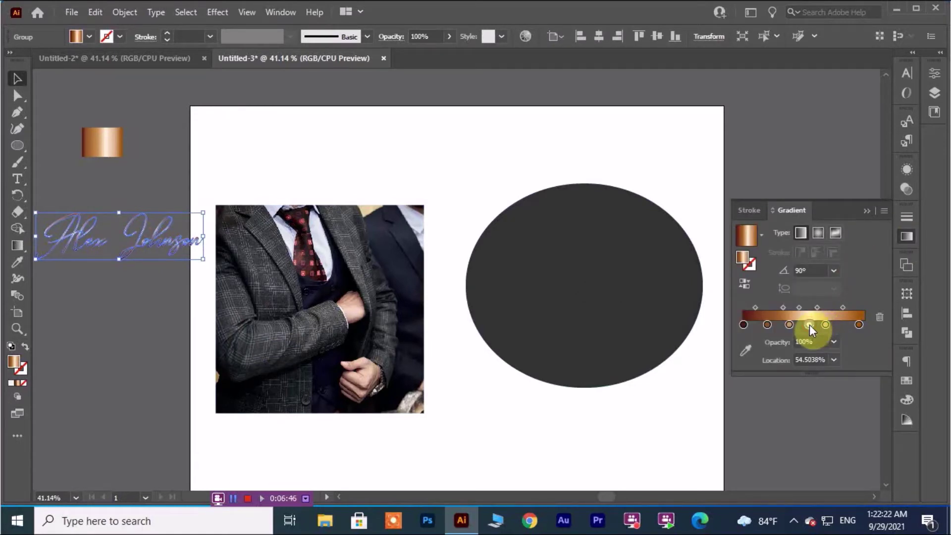
{"action": "left_click", "coordinate": [879, 317]}
{"action": "left_click_drag", "start_coordinate": [825, 324], "coordinate": [793, 324]}
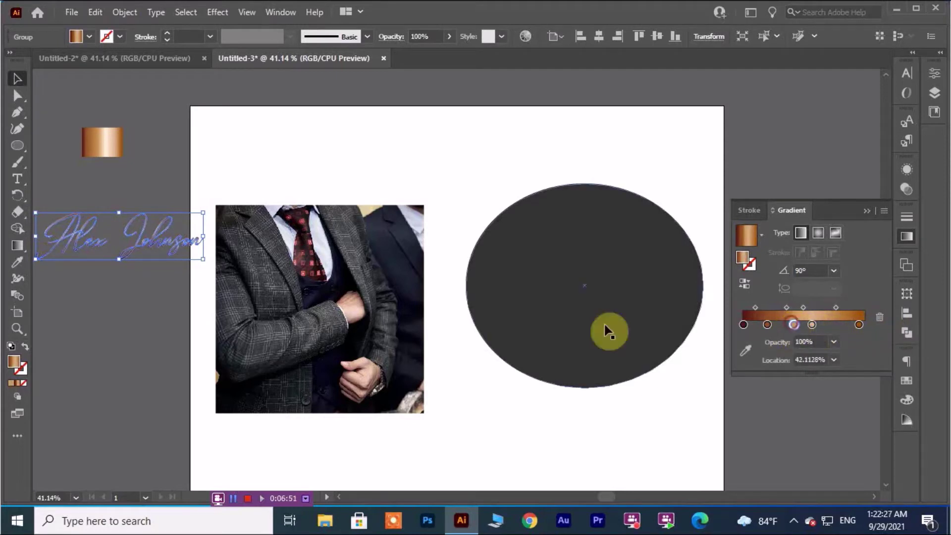
Enlarge the signature and move it higher up.
{"action": "left_click", "coordinate": [161, 322]}
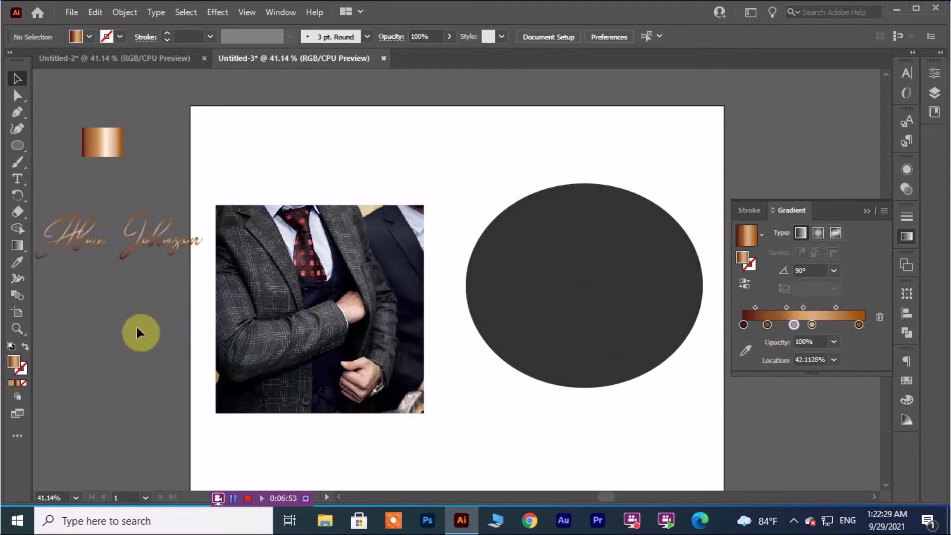
{"action": "left_click", "coordinate": [151, 246]}
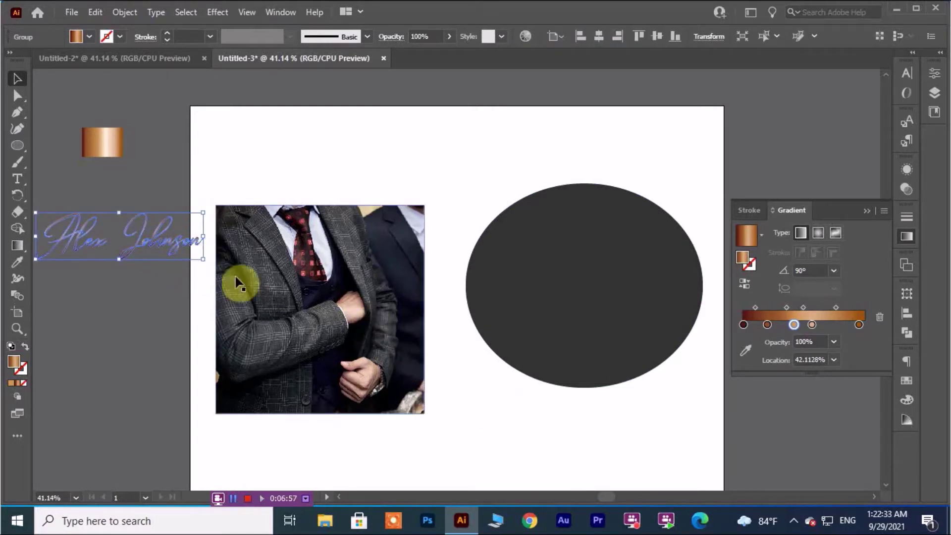
{"action": "left_click_drag", "start_coordinate": [203, 261], "coordinate": [214, 275]}
{"action": "left_click", "coordinate": [158, 328]}
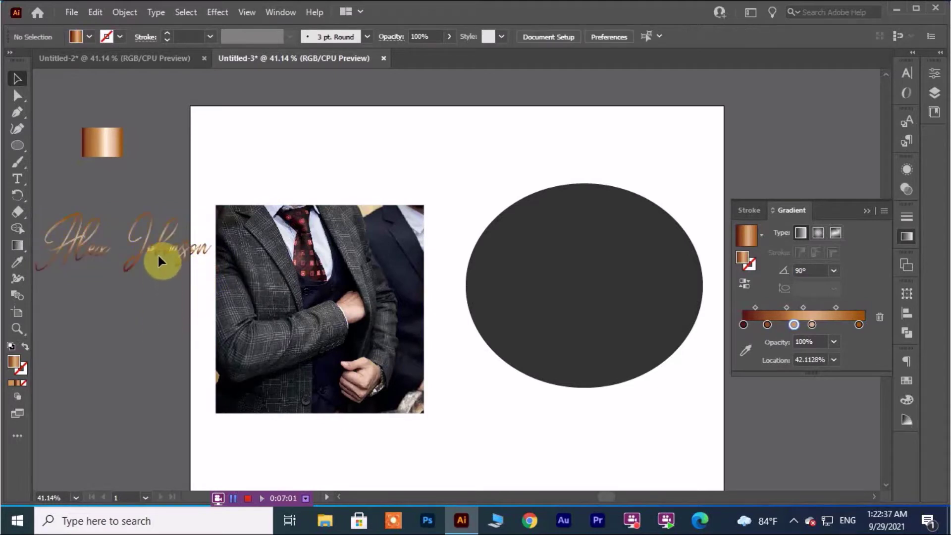
{"action": "left_click_drag", "start_coordinate": [158, 261], "coordinate": [169, 223]}
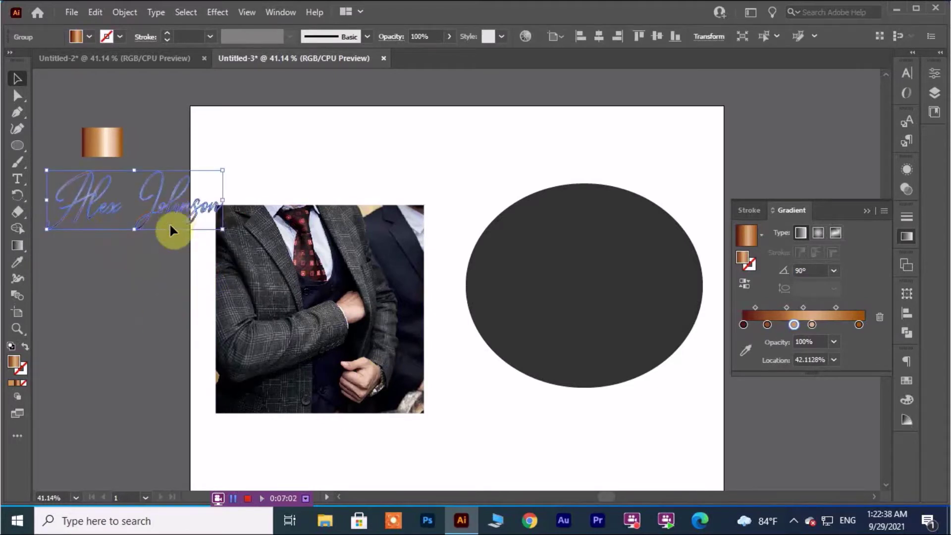
Change the leftmost gradient stop to reddish brown (RGB 109, 41, 32).
{"action": "double_click", "coordinate": [743, 325]}
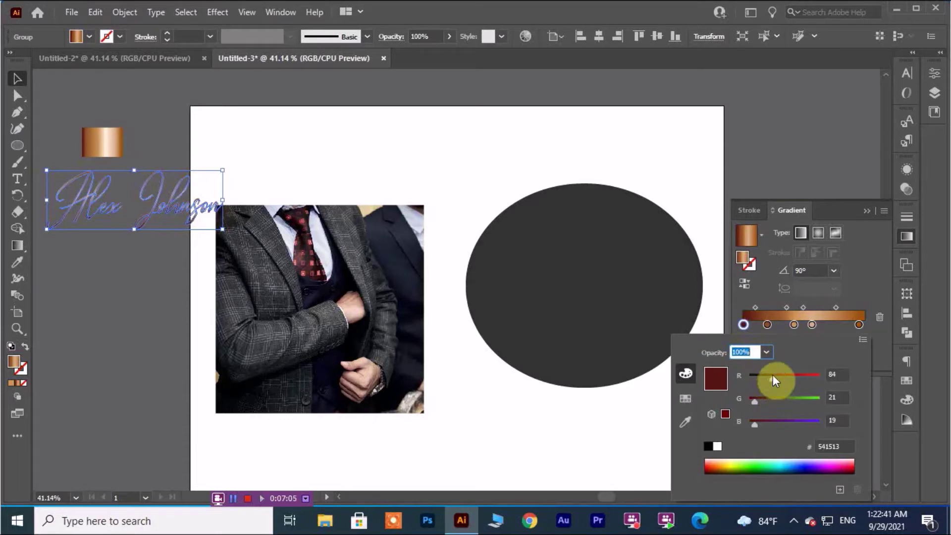
{"action": "left_click_drag", "start_coordinate": [773, 374], "coordinate": [757, 423]}
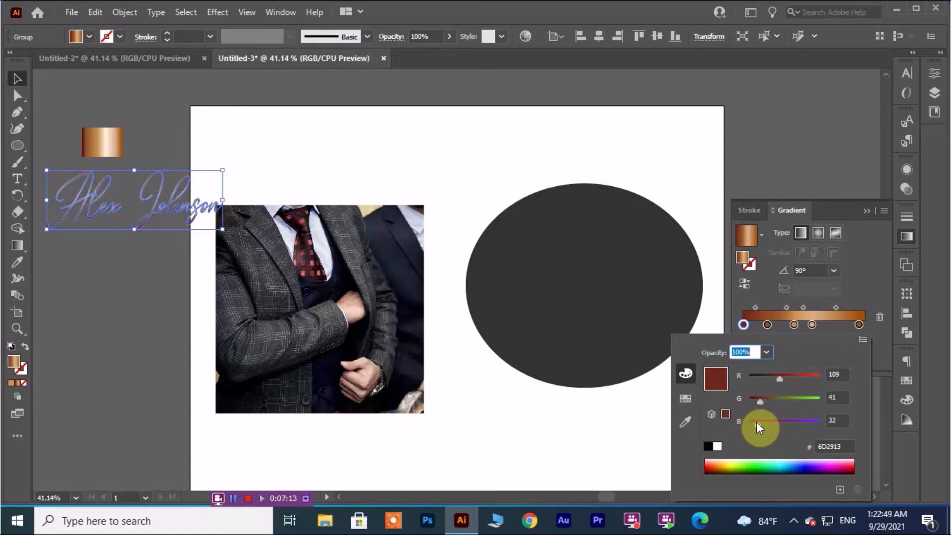
{"action": "left_click", "coordinate": [287, 160]}
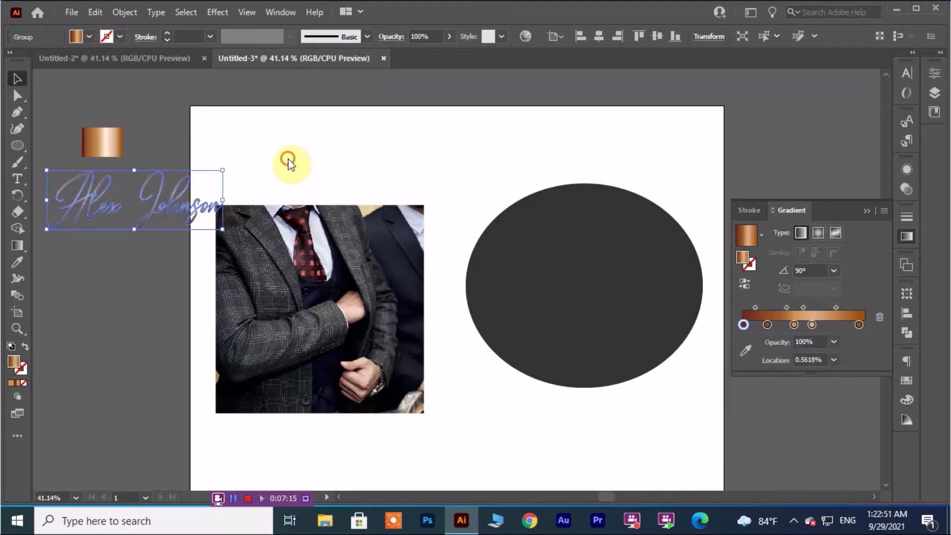
{"action": "left_click", "coordinate": [867, 213]}
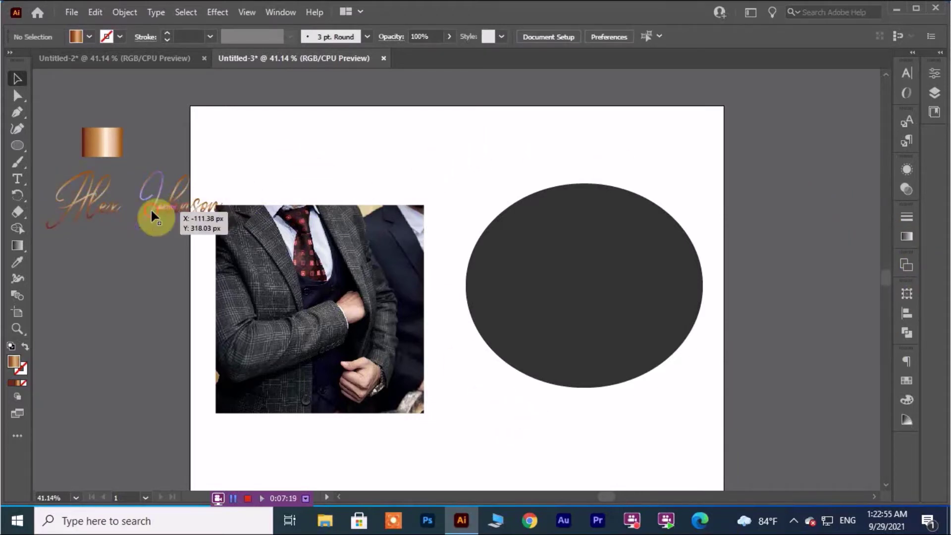
Move the signature to the top-left and stretch the suit photo to fill the artboard.
{"action": "mouse_move", "coordinate": [155, 212]}
{"action": "left_mouse_down"}
{"action": "mouse_move", "coordinate": [218, 193]}
{"action": "mouse_move", "coordinate": [211, 136]}
{"action": "left_mouse_up"}
{"action": "left_click", "coordinate": [332, 179]}
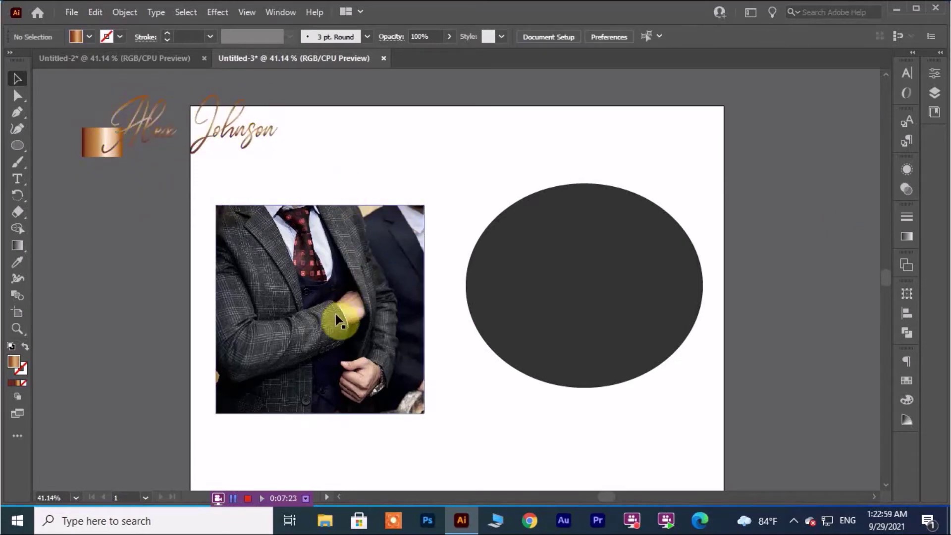
{"action": "left_click", "coordinate": [349, 321]}
{"action": "left_click_drag", "start_coordinate": [424, 413], "coordinate": [511, 473]}
{"action": "left_click_drag", "start_coordinate": [407, 374], "coordinate": [379, 280]}
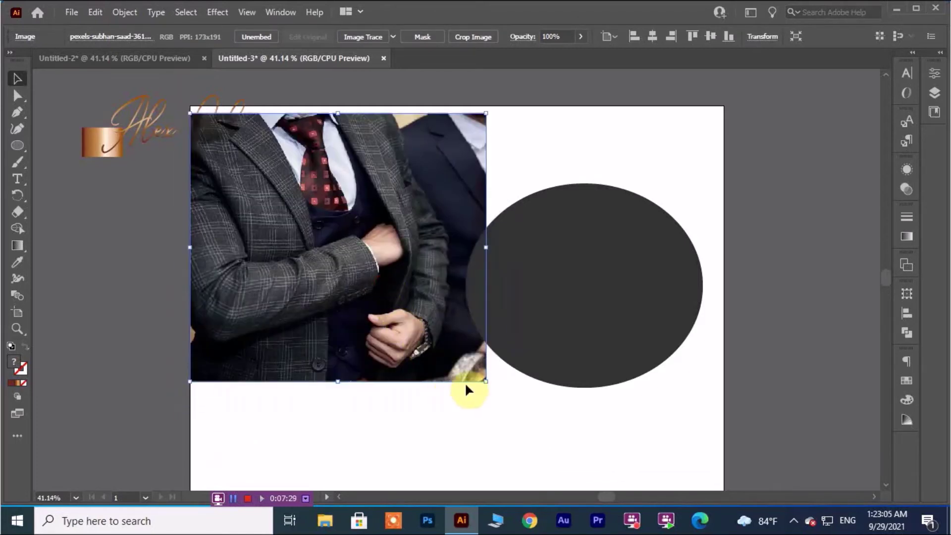
{"action": "left_click_drag", "start_coordinate": [486, 382], "coordinate": [725, 261]}
{"action": "scroll", "coordinate": [630, 403], "scroll_direction": "up", "scroll_amount": 10}
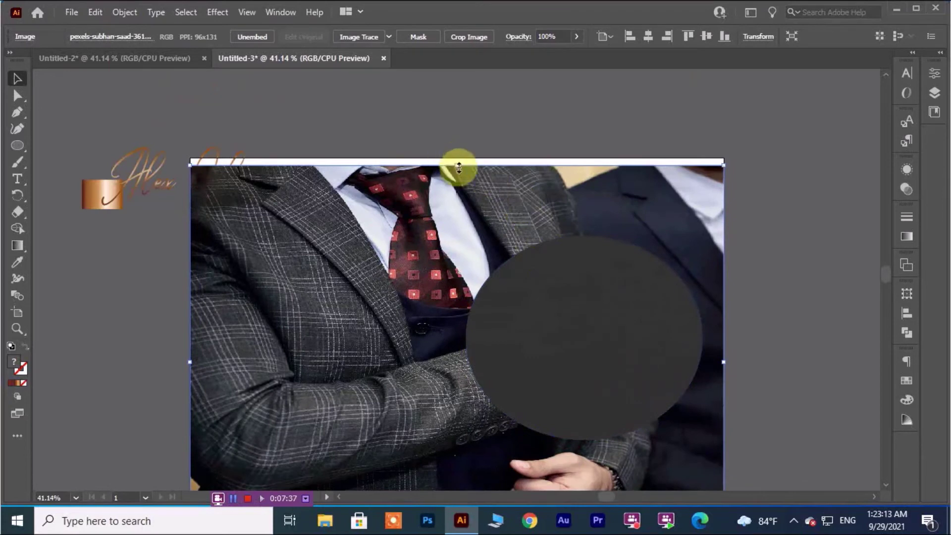
{"action": "left_click_drag", "start_coordinate": [458, 168], "coordinate": [457, 158]}
{"action": "left_click", "coordinate": [763, 262]}
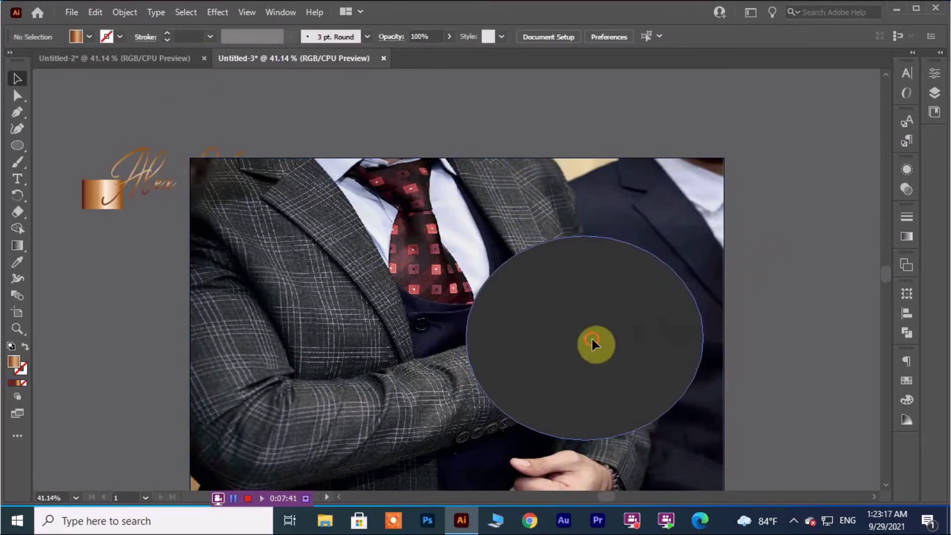
Move the dark circle over the photo's centre and enlarge it to about 945 × 903 px.
{"action": "left_click_drag", "start_coordinate": [591, 337], "coordinate": [418, 307]}
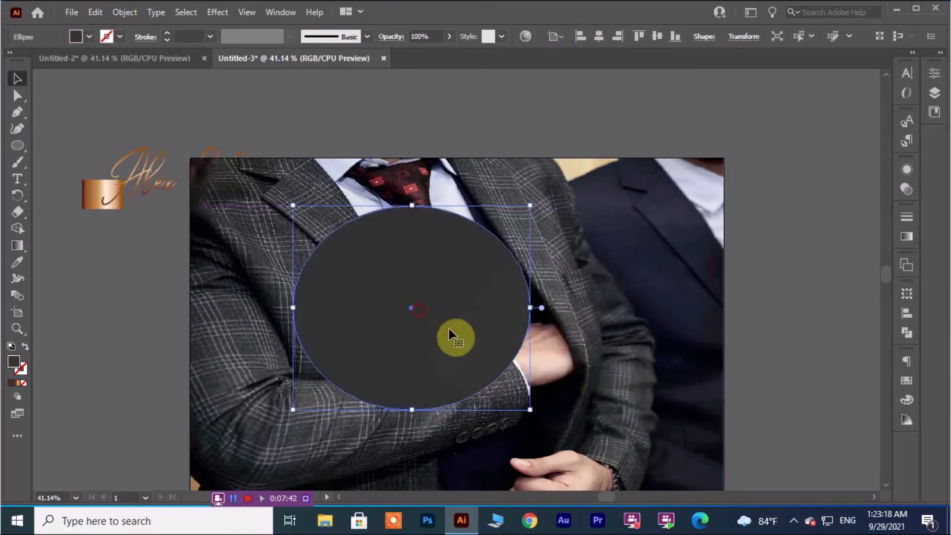
{"action": "left_click", "coordinate": [531, 409]}
{"action": "left_click", "coordinate": [470, 361]}
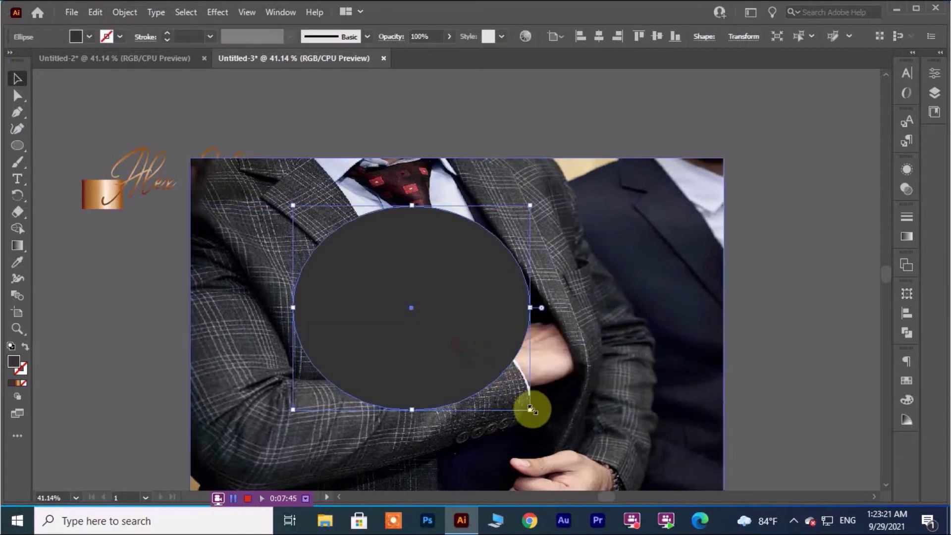
{"action": "left_click_drag", "start_coordinate": [531, 409], "coordinate": [600, 431]}
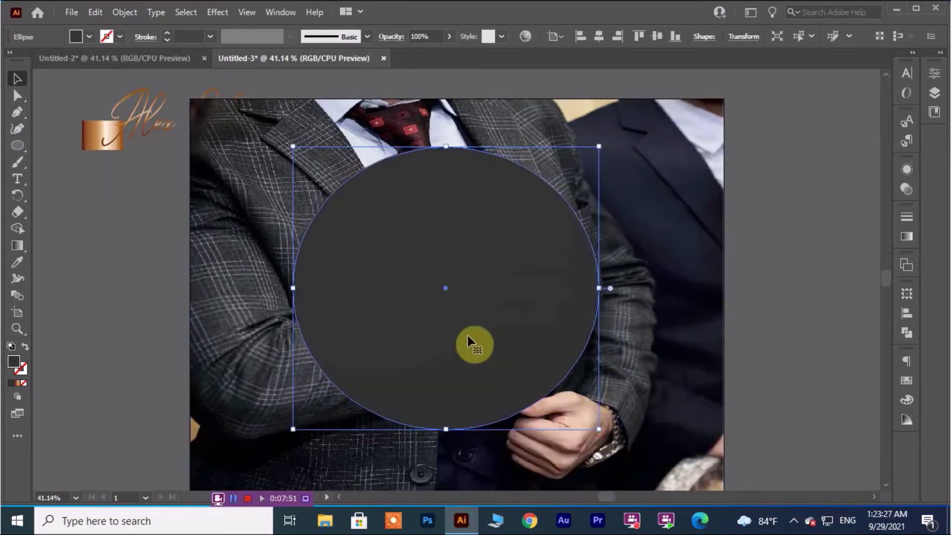
{"action": "left_click_drag", "start_coordinate": [462, 337], "coordinate": [462, 344]}
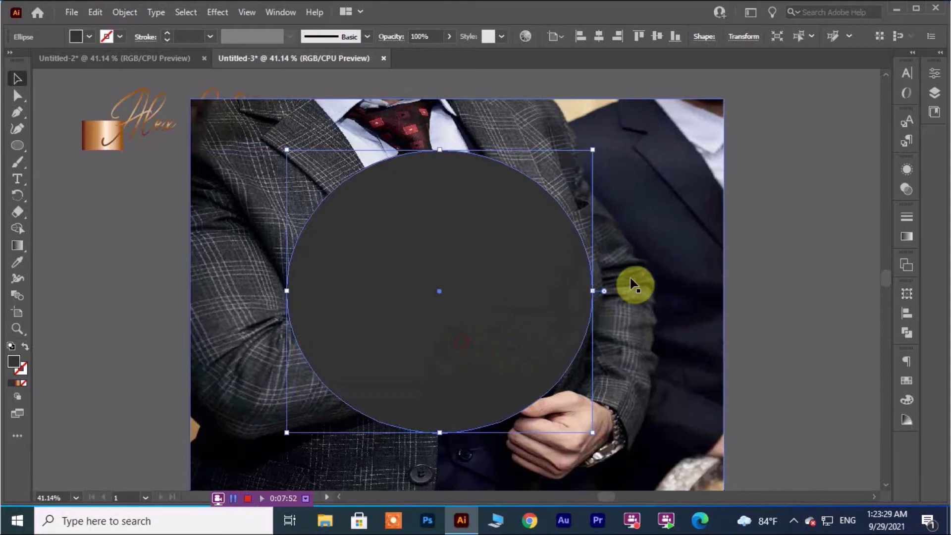
{"action": "left_click", "coordinate": [655, 254]}
Bring the suit photo in front of the dark circle.
{"action": "right_click", "coordinate": [655, 254]}
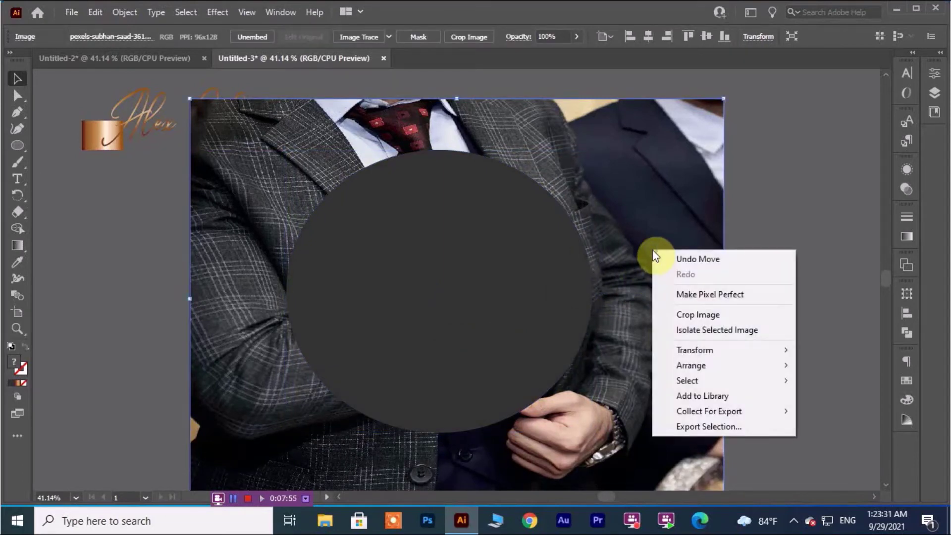
{"action": "left_click", "coordinate": [622, 219]}
{"action": "right_click", "coordinate": [624, 242]}
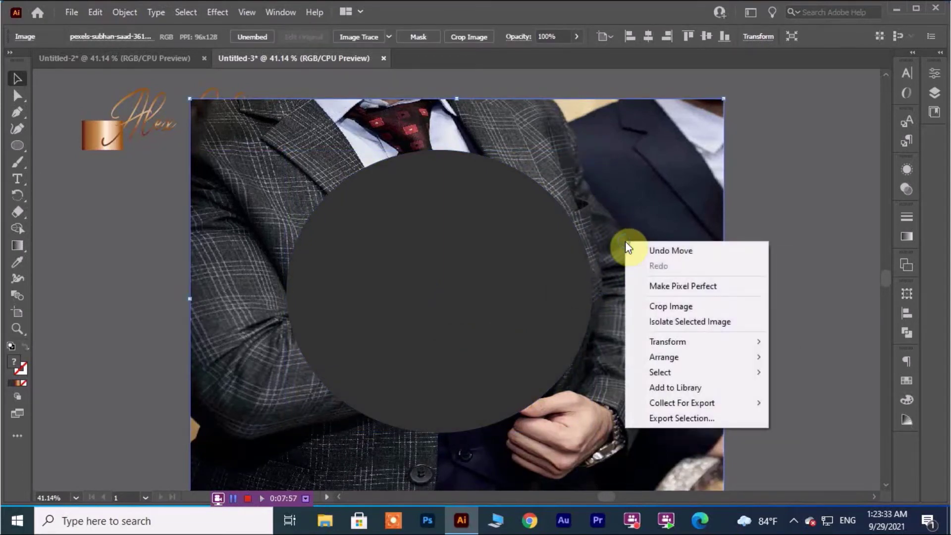
{"action": "mouse_move", "coordinate": [672, 357]}
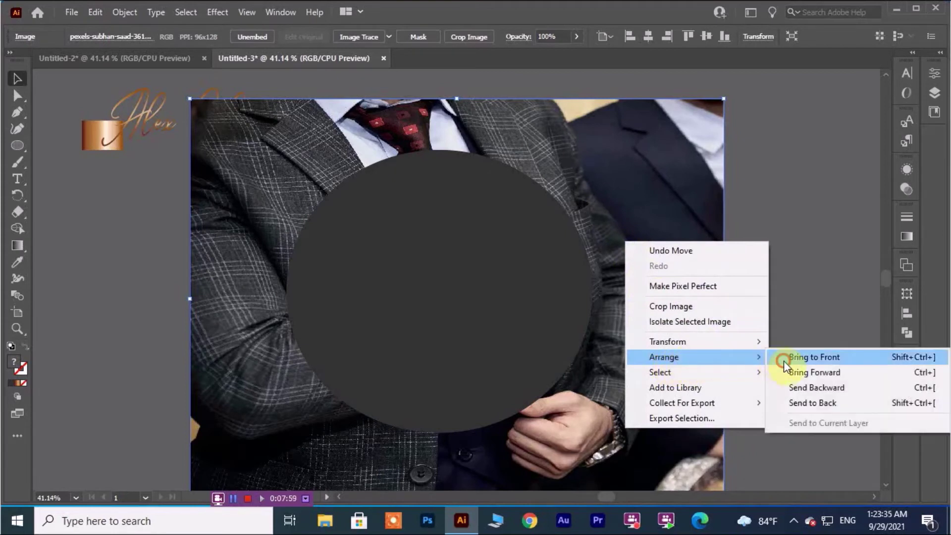
{"action": "left_click", "coordinate": [783, 360]}
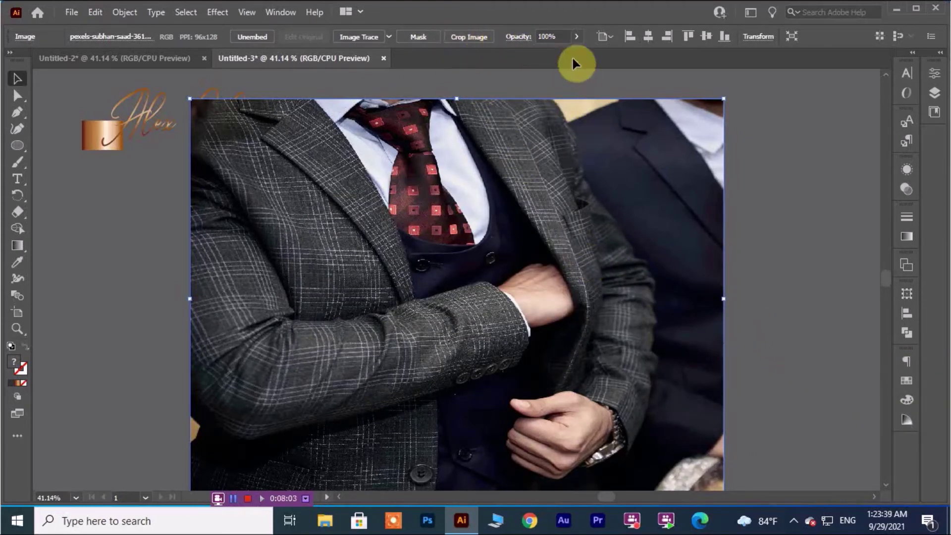
Fade the photo to 63% opacity and move the signature onto the circle's centre.
{"action": "left_click", "coordinate": [573, 37]}
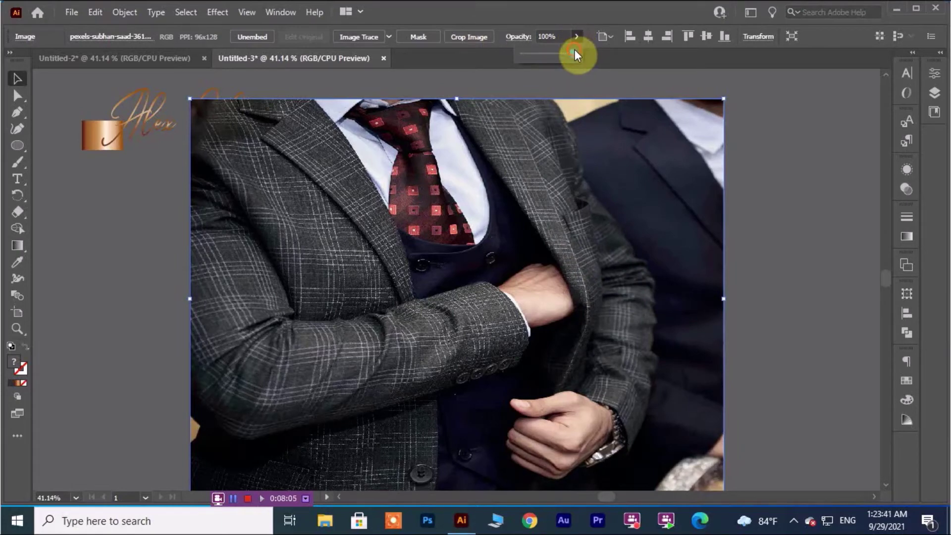
{"action": "left_click_drag", "start_coordinate": [559, 53], "coordinate": [556, 55]}
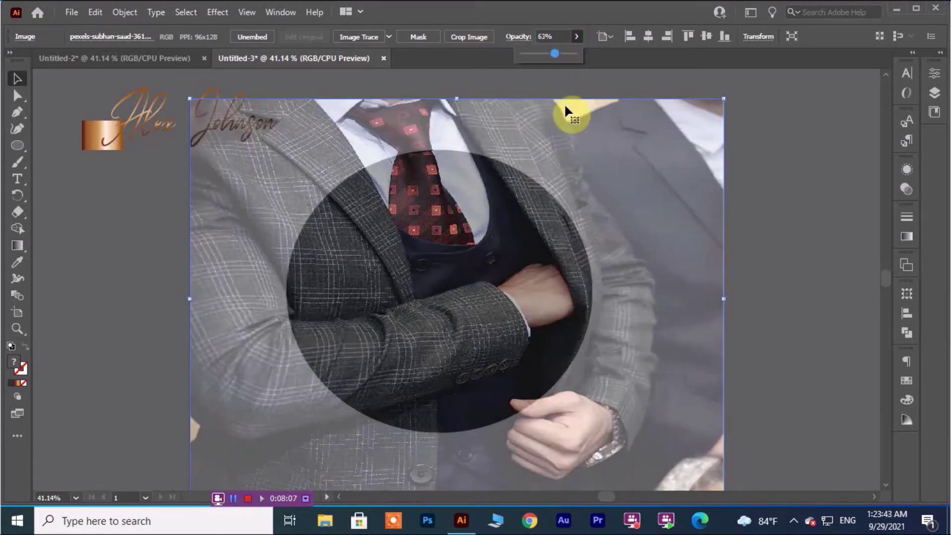
{"action": "left_click", "coordinate": [780, 242]}
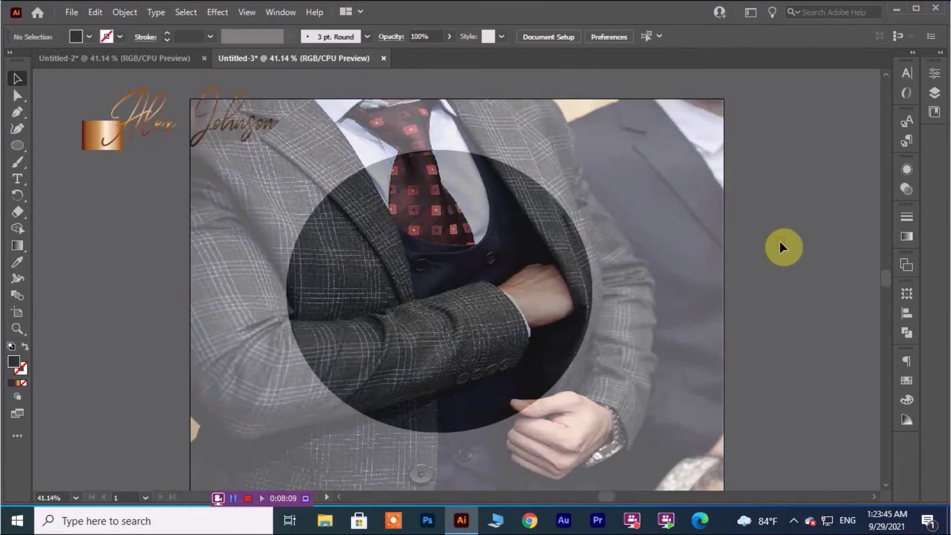
{"action": "left_click", "coordinate": [492, 299]}
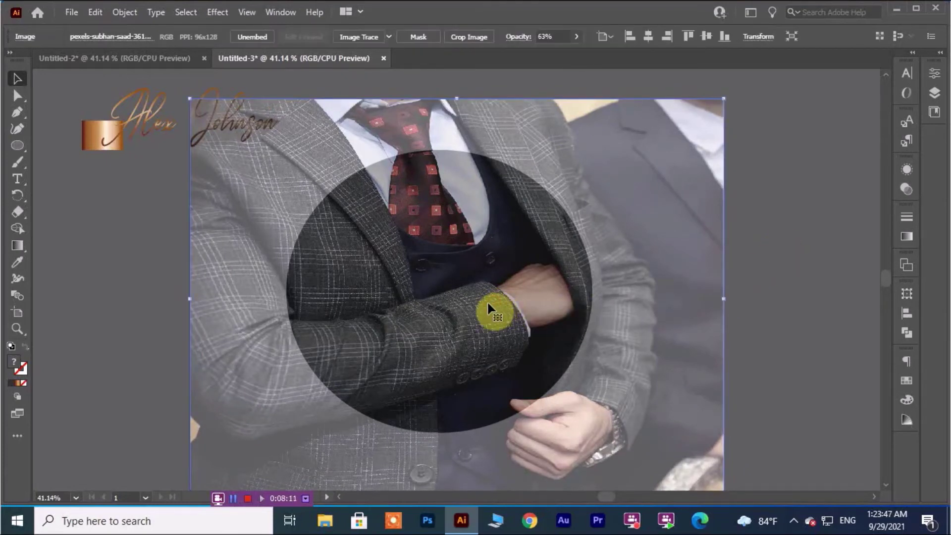
{"action": "mouse_move", "coordinate": [138, 130]}
{"action": "left_mouse_down"}
{"action": "mouse_move", "coordinate": [253, 282]}
{"action": "mouse_move", "coordinate": [363, 299]}
{"action": "mouse_move", "coordinate": [364, 274]}
{"action": "left_mouse_up"}
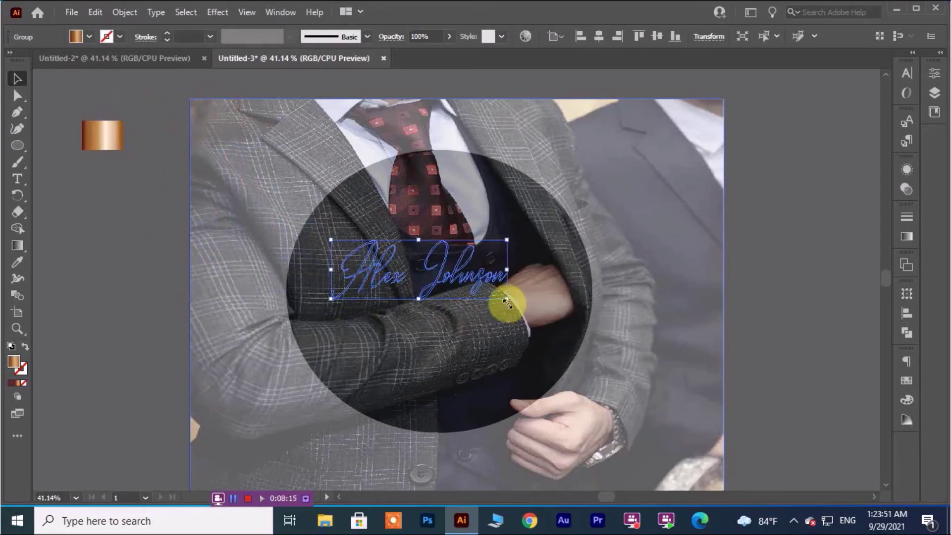
Bring the copper signature to the front, enlarge it and raise it across the circle's upper half.
{"action": "right_click", "coordinate": [475, 279]}
{"action": "mouse_move", "coordinate": [594, 210]}
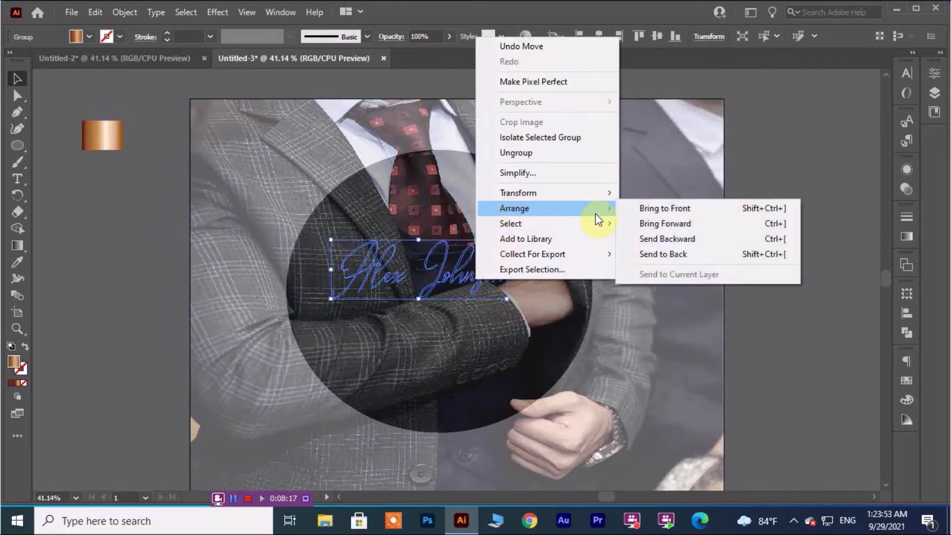
{"action": "left_click", "coordinate": [642, 209]}
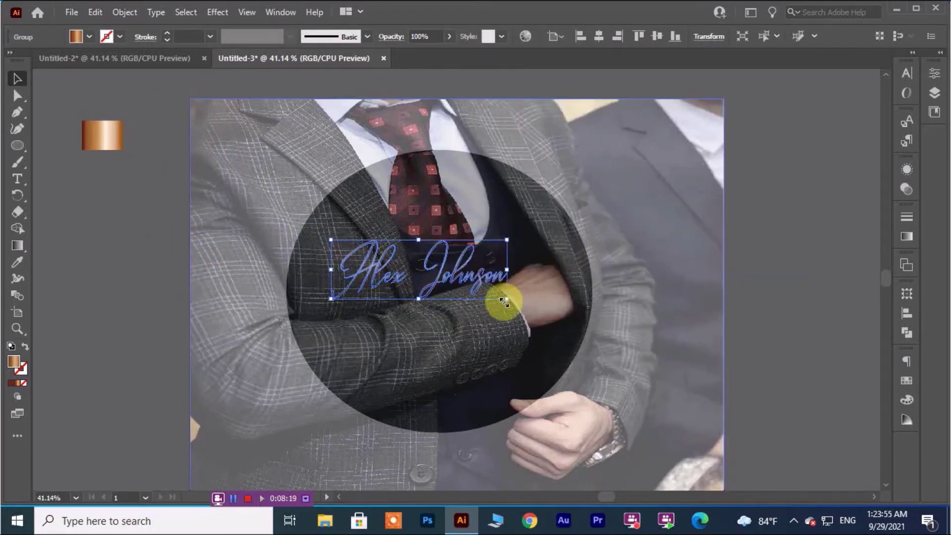
{"action": "mouse_move", "coordinate": [505, 300]}
{"action": "left_mouse_down"}
{"action": "mouse_move", "coordinate": [516, 314]}
{"action": "mouse_move", "coordinate": [565, 323]}
{"action": "left_mouse_up"}
{"action": "left_click_drag", "start_coordinate": [474, 296], "coordinate": [456, 267]}
{"action": "left_click", "coordinate": [775, 296]}
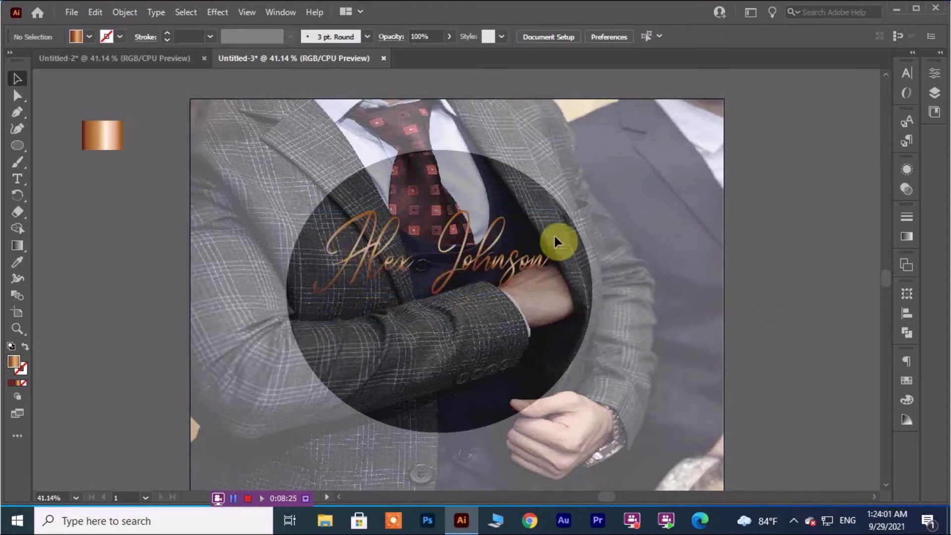
Centre-align the selected objects and move the signature group higher on the circle.
{"action": "left_click_drag", "start_coordinate": [139, 230], "coordinate": [625, 379]}
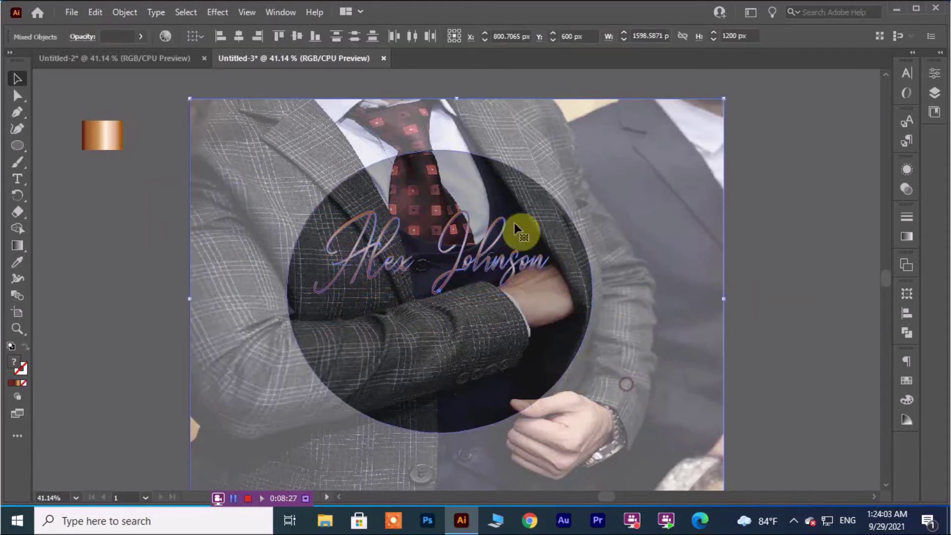
{"action": "left_click", "coordinate": [295, 36]}
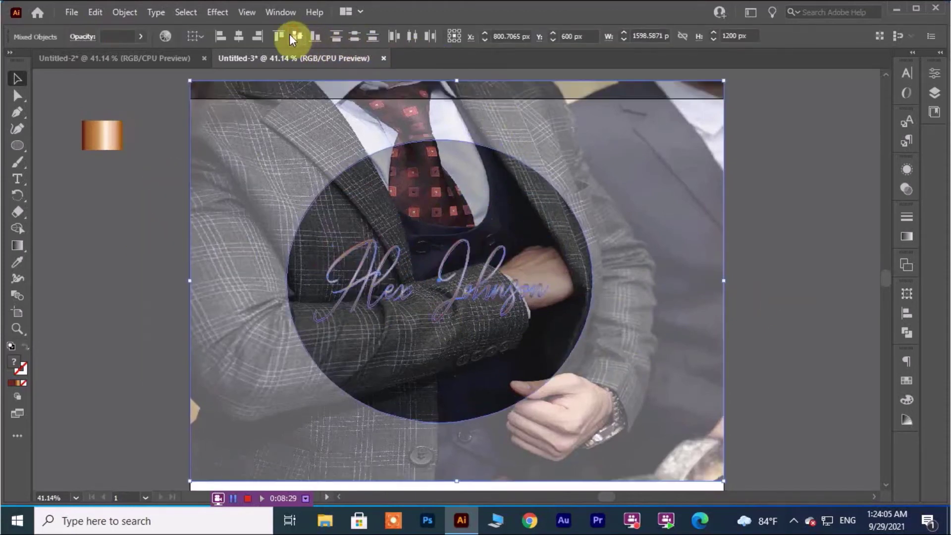
{"action": "left_click", "coordinate": [240, 36]}
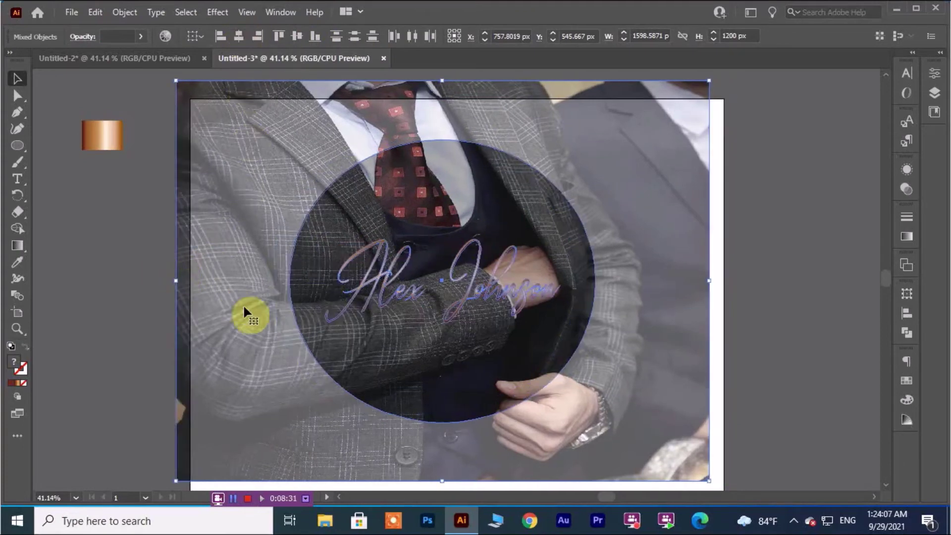
{"action": "left_click", "coordinate": [97, 270]}
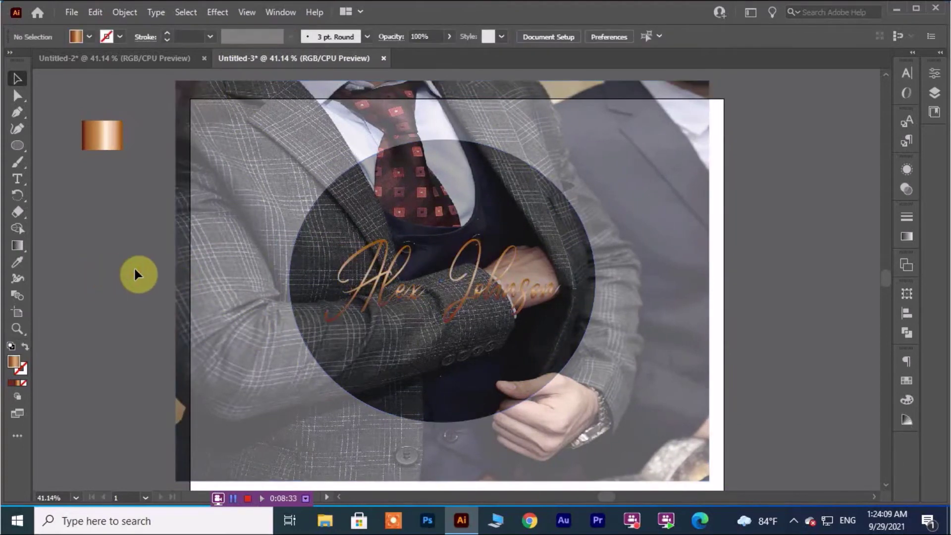
{"action": "left_click_drag", "start_coordinate": [462, 290], "coordinate": [459, 252]}
{"action": "left_click", "coordinate": [127, 261]}
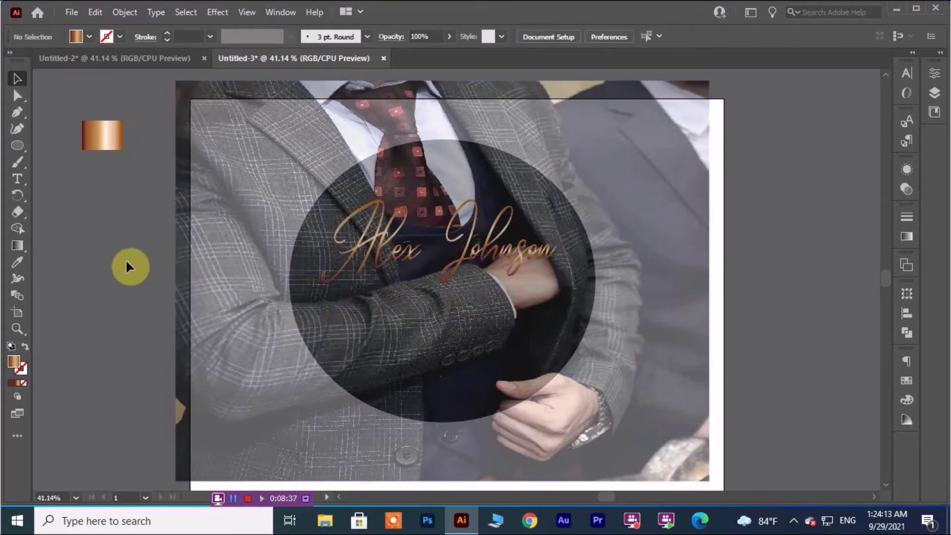
Resize the suit photo from its top-left corner and widen it to the artboard's right edge.
{"action": "left_click", "coordinate": [213, 367]}
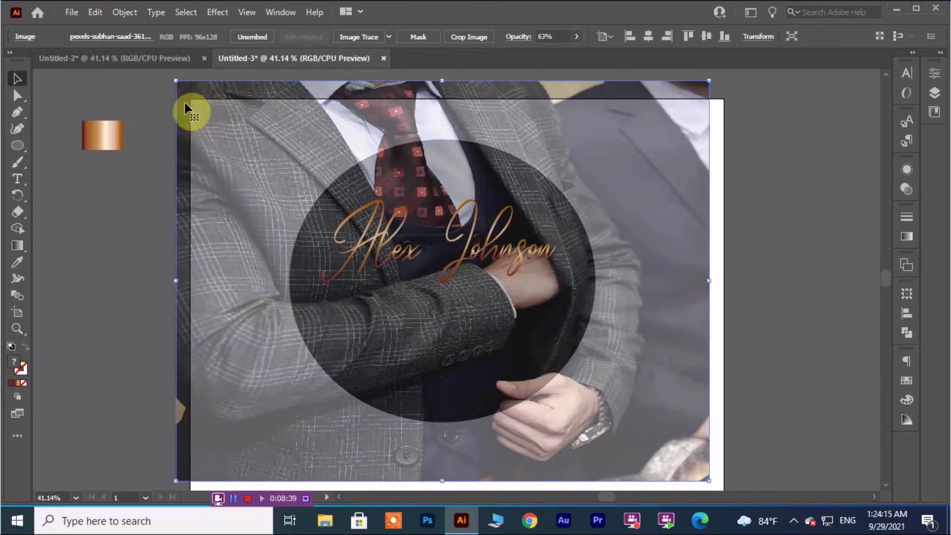
{"action": "left_click_drag", "start_coordinate": [177, 85], "coordinate": [192, 99]}
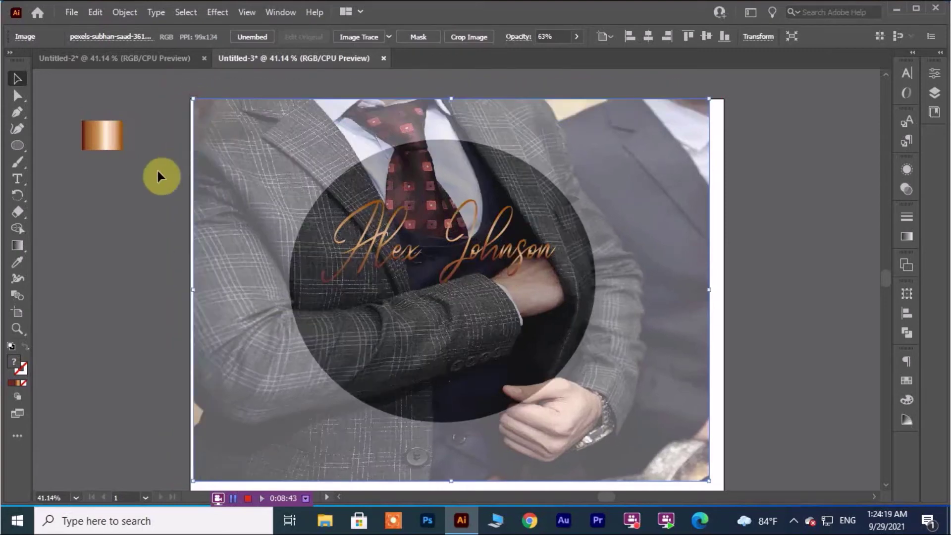
{"action": "left_click", "coordinate": [153, 172]}
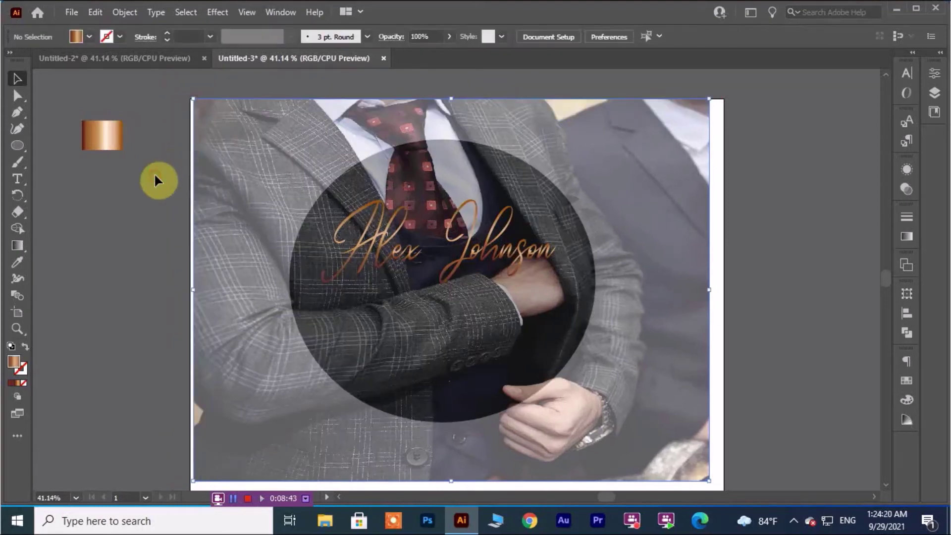
{"action": "left_click", "coordinate": [432, 390]}
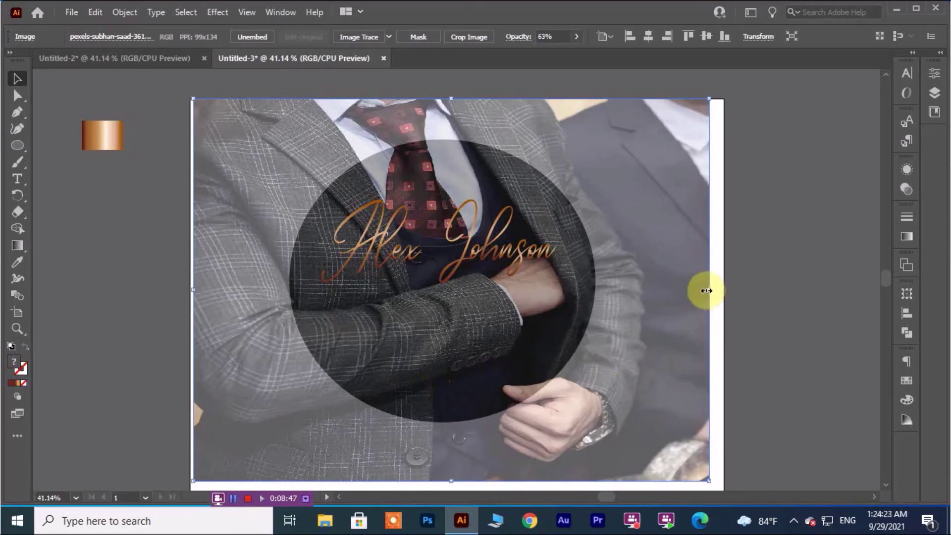
{"action": "left_click_drag", "start_coordinate": [707, 288], "coordinate": [726, 292]}
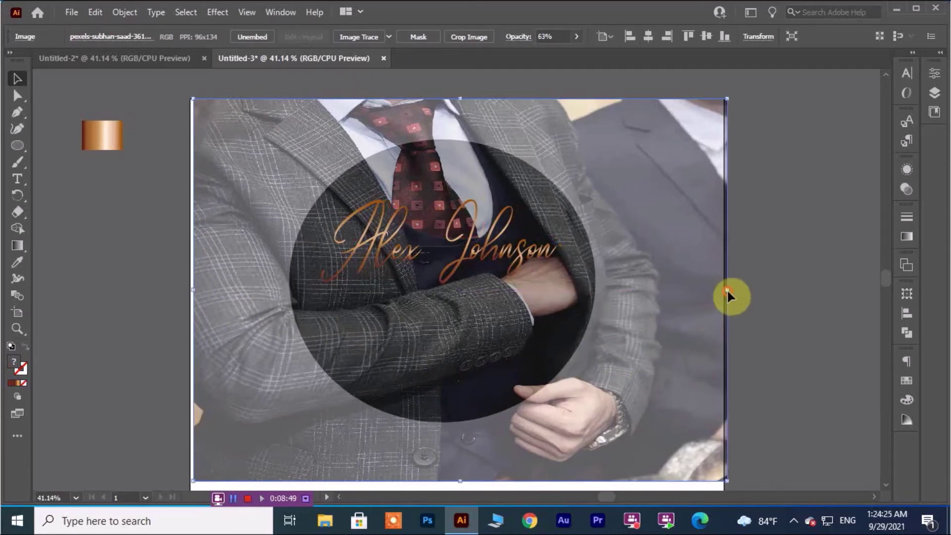
Centre the photo vertically and stretch it to the artboard's bottom and top edges.
{"action": "scroll", "coordinate": [684, 340], "scroll_direction": "down", "scroll_amount": 1}
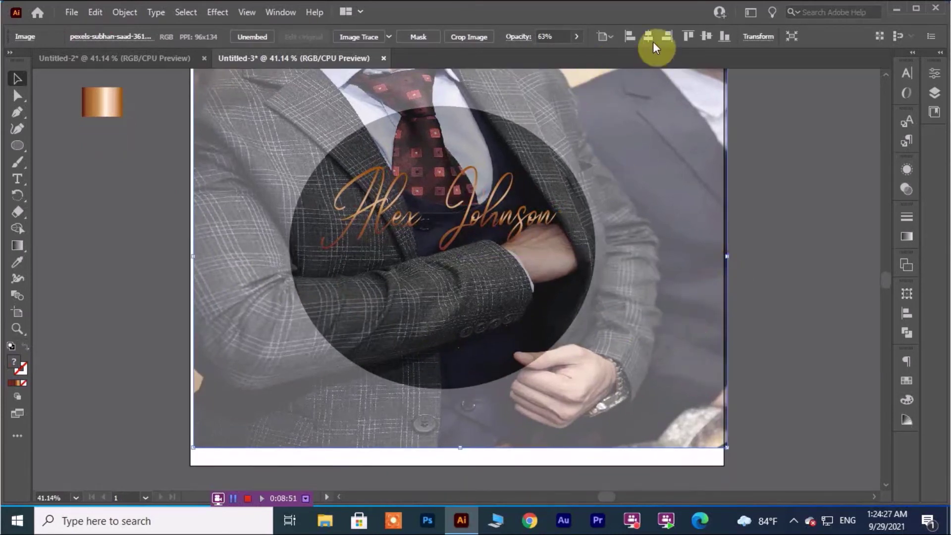
{"action": "left_click", "coordinate": [705, 36]}
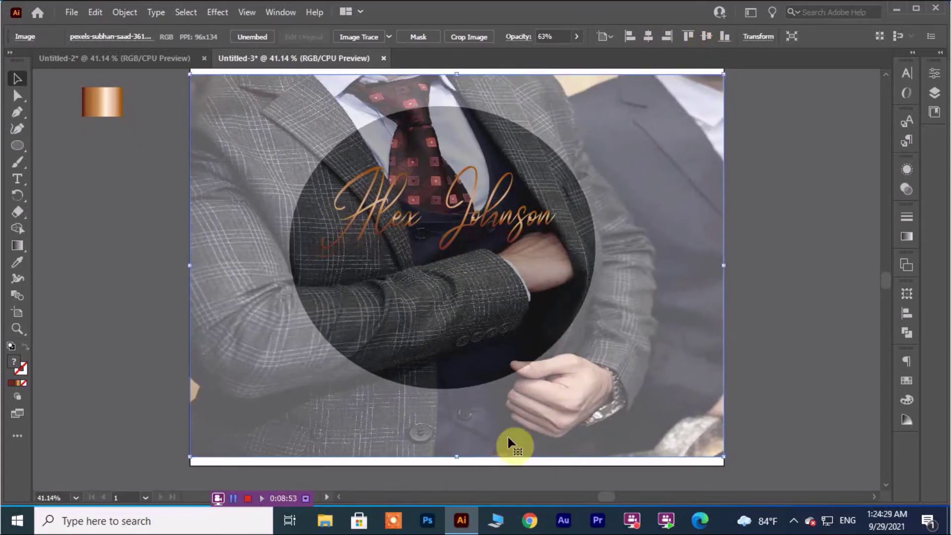
{"action": "left_click_drag", "start_coordinate": [457, 456], "coordinate": [459, 466]}
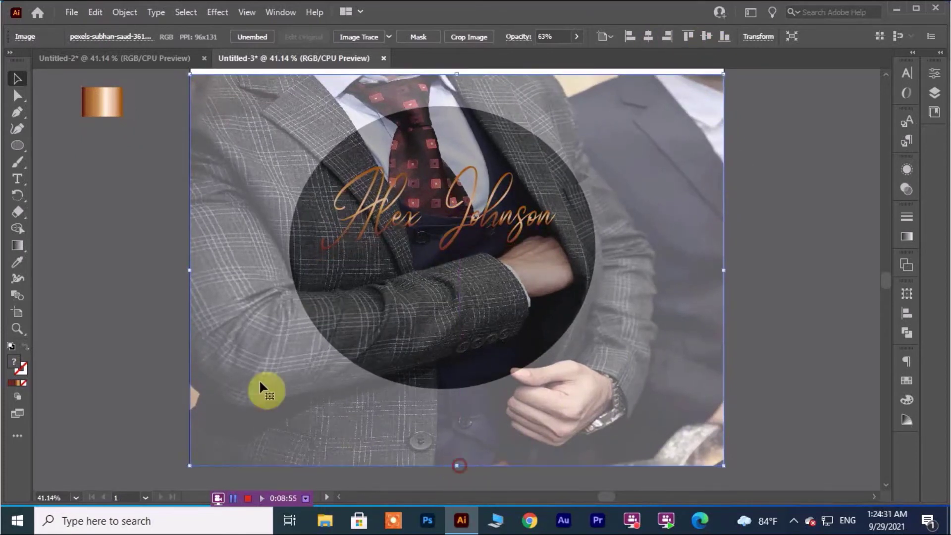
{"action": "left_click", "coordinate": [114, 322]}
{"action": "scroll", "coordinate": [421, 164], "scroll_direction": "up", "scroll_amount": 1}
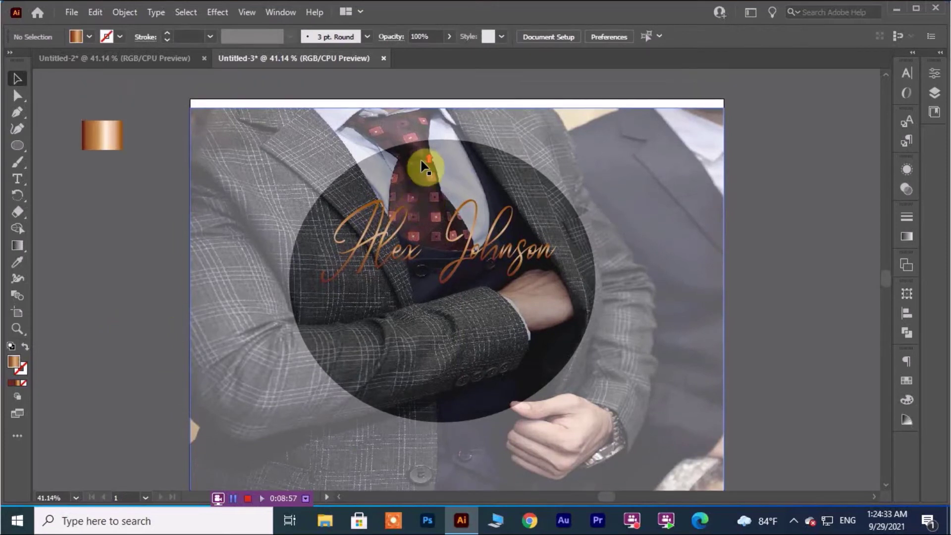
{"action": "left_click", "coordinate": [460, 121]}
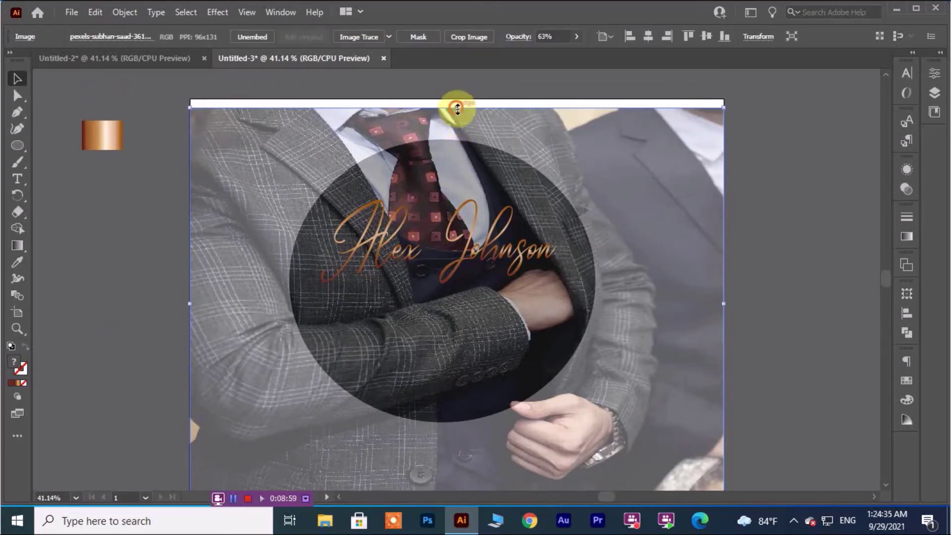
{"action": "left_click_drag", "start_coordinate": [460, 107], "coordinate": [460, 98]}
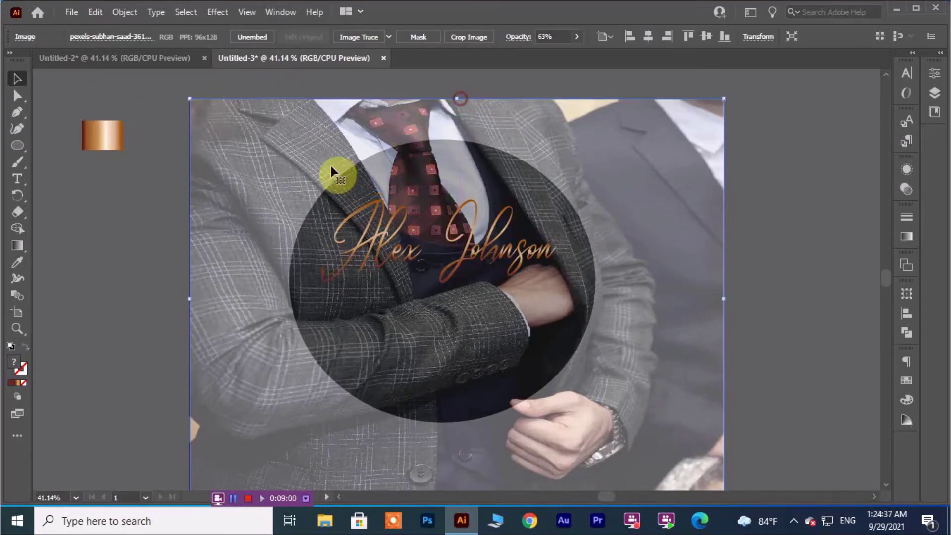
{"action": "left_click", "coordinate": [133, 258]}
{"action": "left_click", "coordinate": [436, 369]}
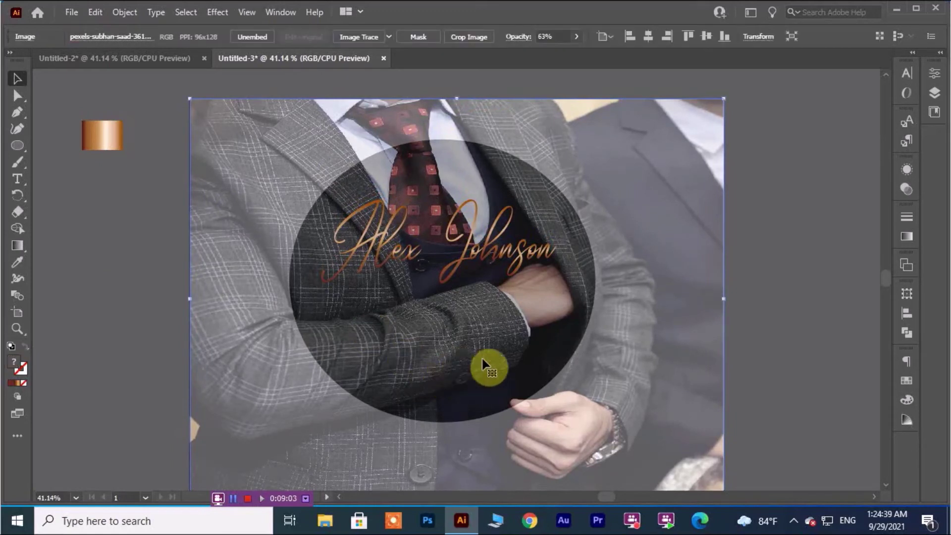
{"action": "left_click", "coordinate": [792, 310]}
Align the photo, circle and signature together on their vertical and horizontal centres.
{"action": "left_click_drag", "start_coordinate": [134, 214], "coordinate": [660, 390]}
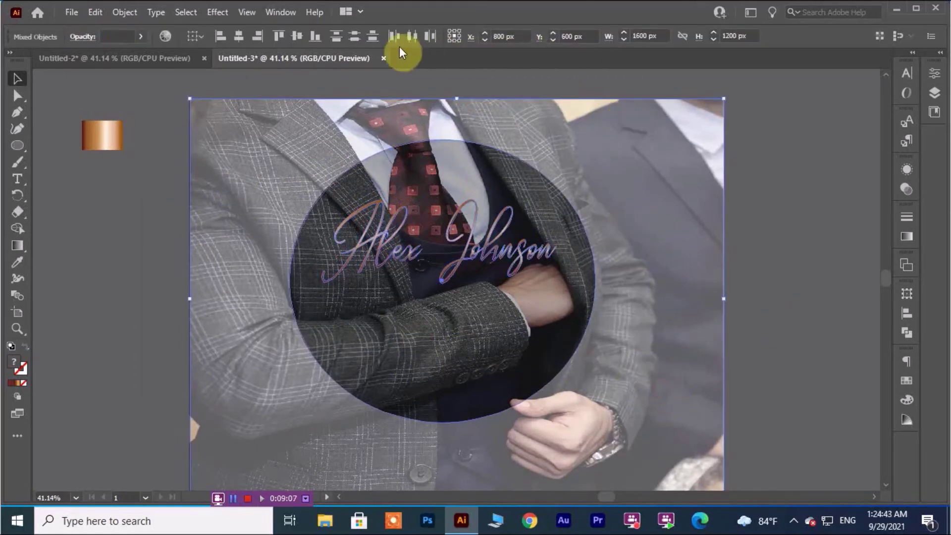
{"action": "left_click", "coordinate": [294, 36]}
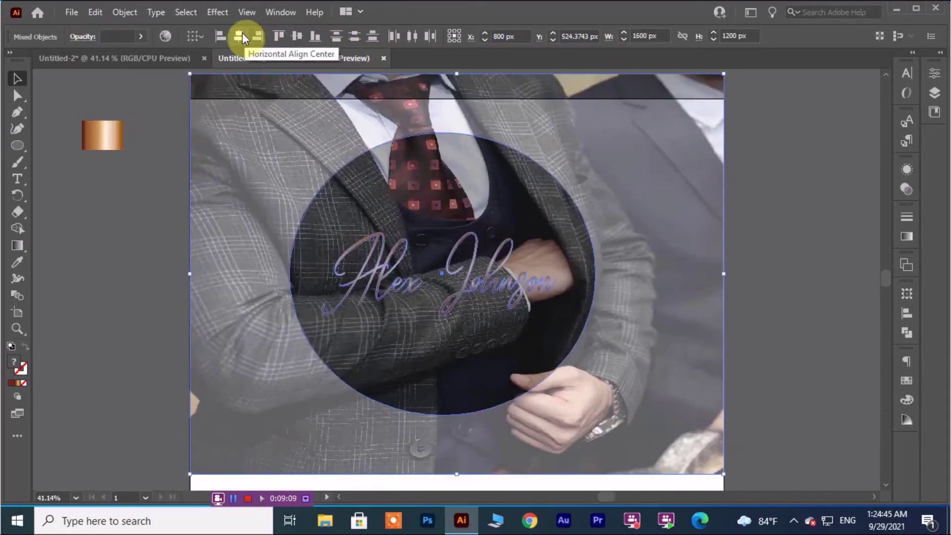
{"action": "left_click", "coordinate": [237, 35]}
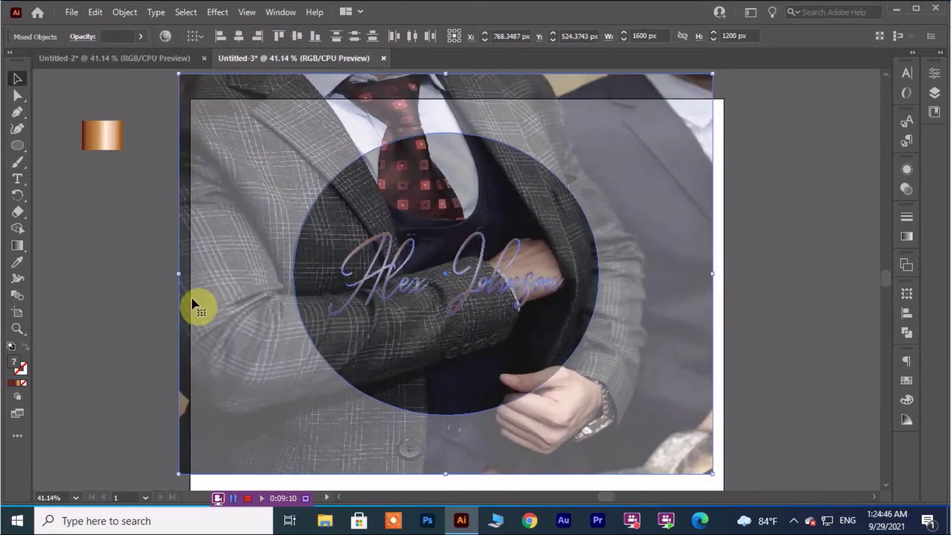
{"action": "left_click", "coordinate": [138, 315]}
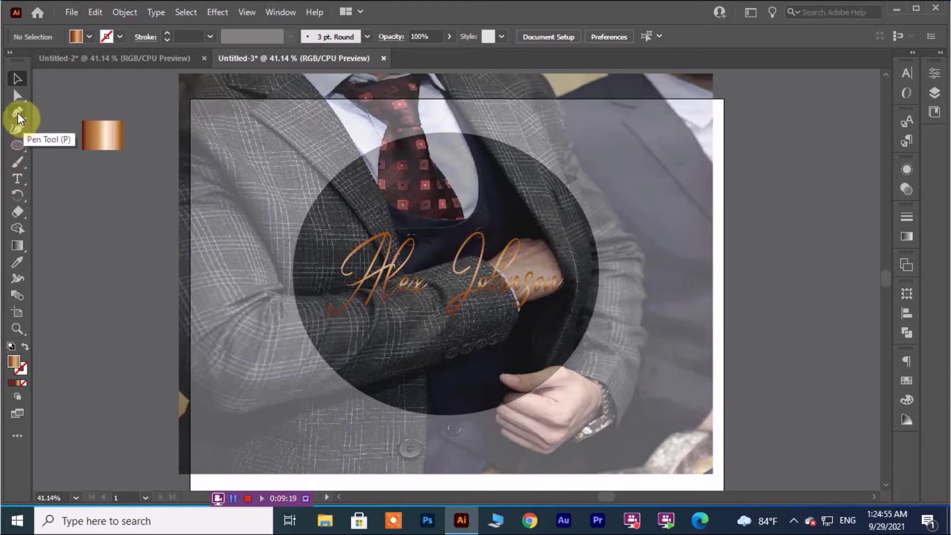
Draw a three-point curved swoosh below the signature with the Curvature tool.
{"action": "left_click", "coordinate": [17, 130]}
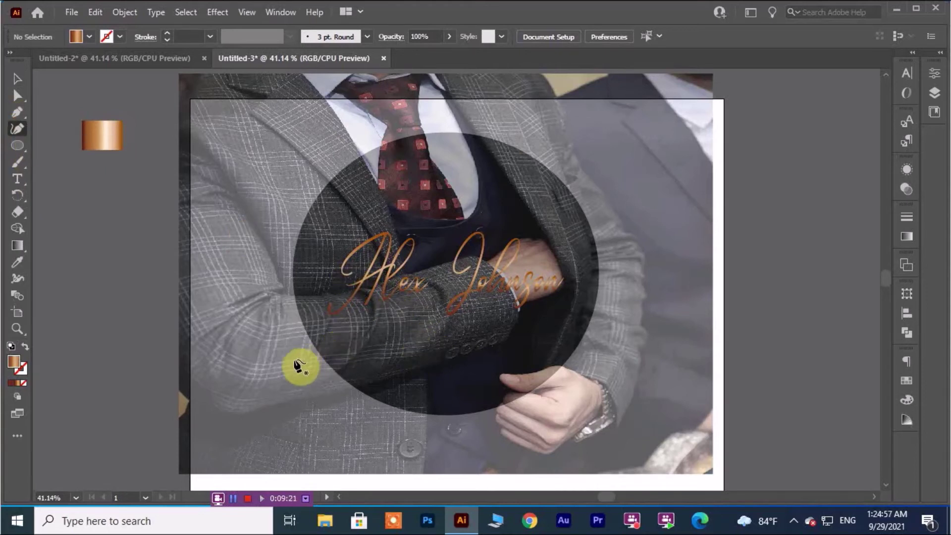
{"action": "left_click", "coordinate": [294, 370]}
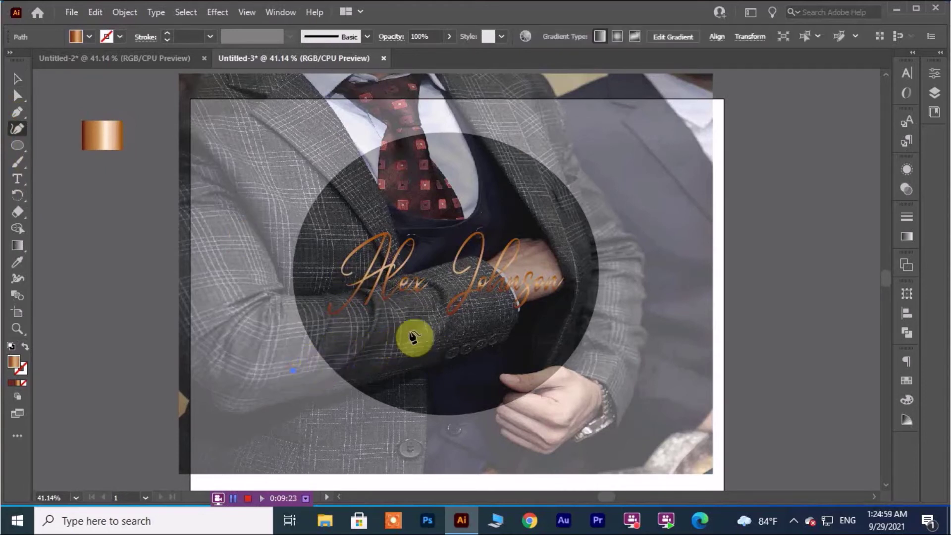
{"action": "left_click", "coordinate": [427, 326]}
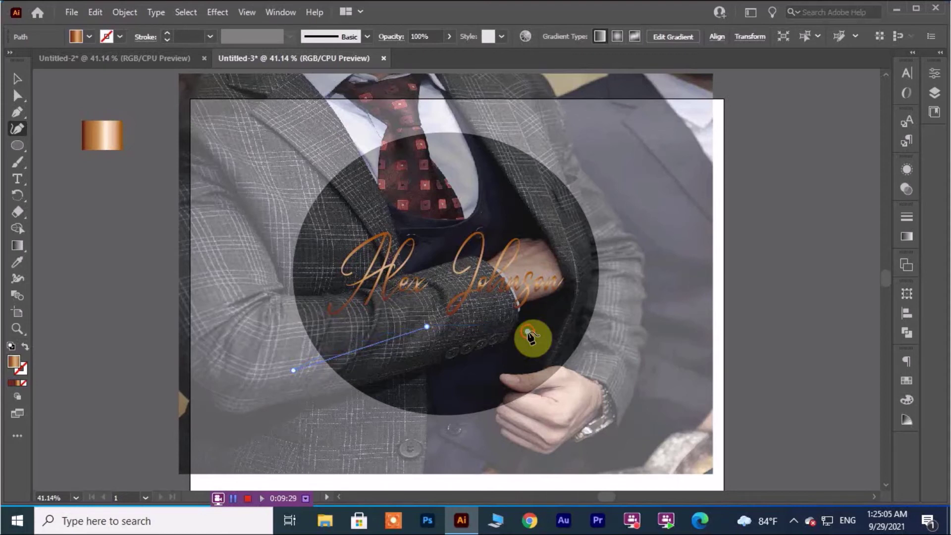
{"action": "left_click", "coordinate": [527, 332]}
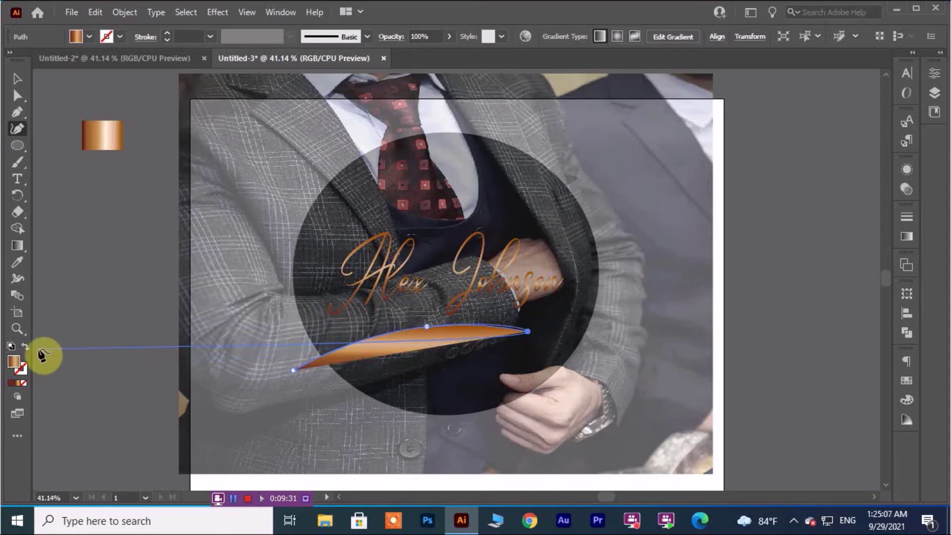
Swap fill and stroke so the swoosh is a line with a 7 pt stroke.
{"action": "left_click", "coordinate": [26, 345]}
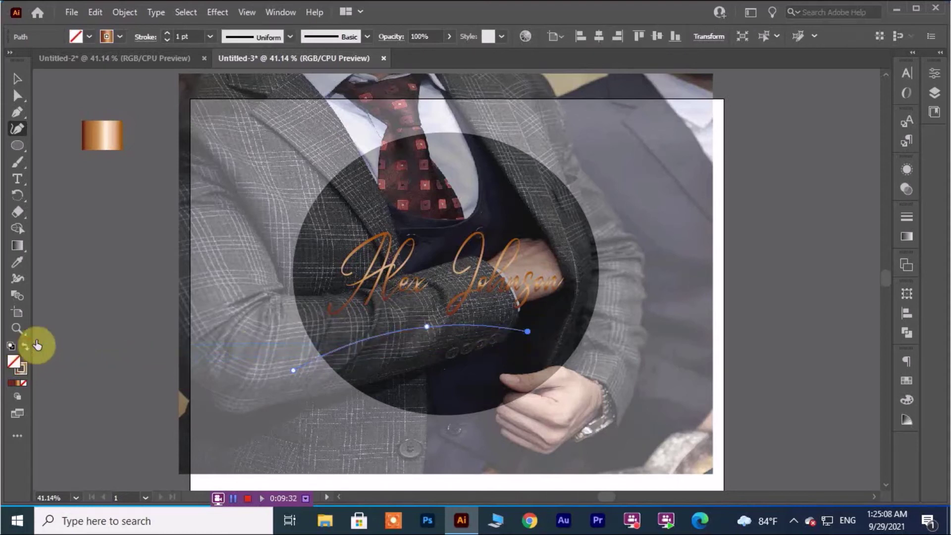
{"action": "left_click", "coordinate": [210, 36]}
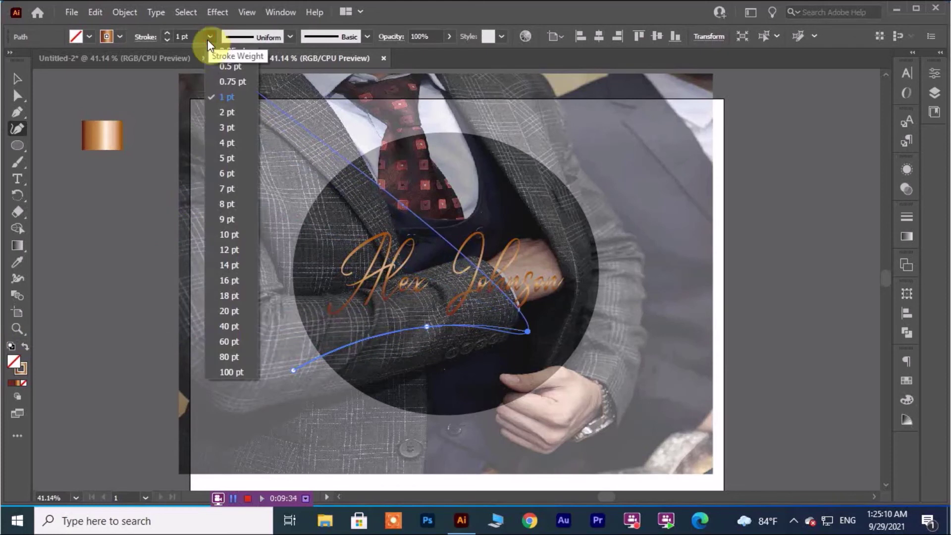
{"action": "left_click", "coordinate": [227, 204]}
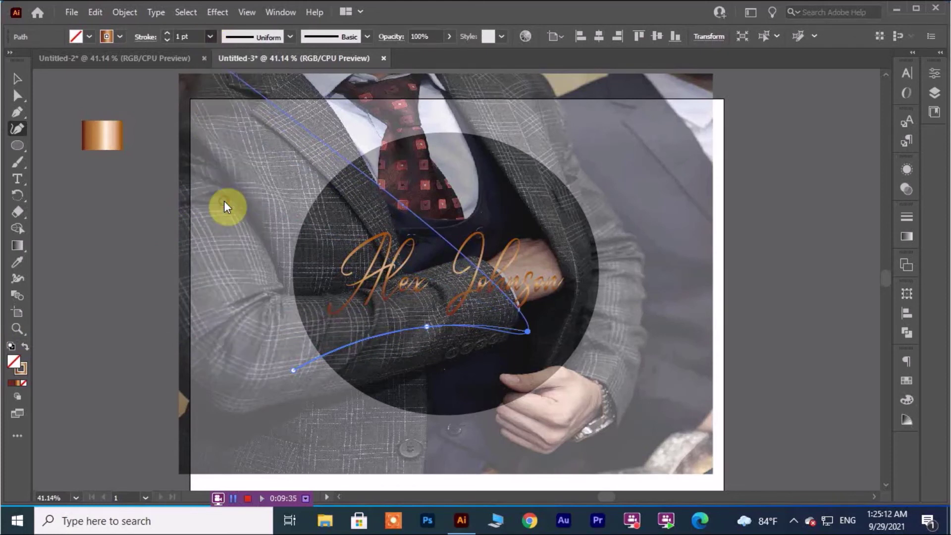
{"action": "left_click", "coordinate": [210, 36]}
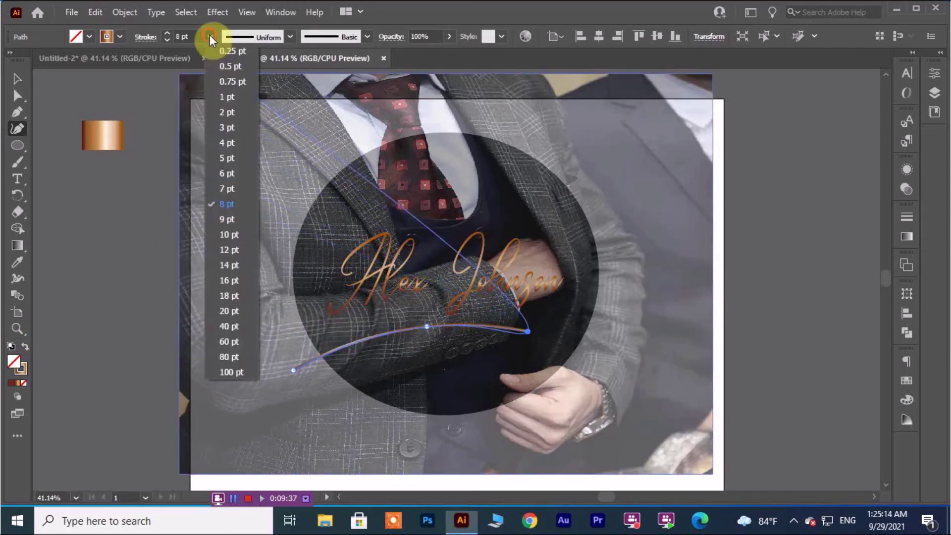
{"action": "left_click", "coordinate": [228, 187]}
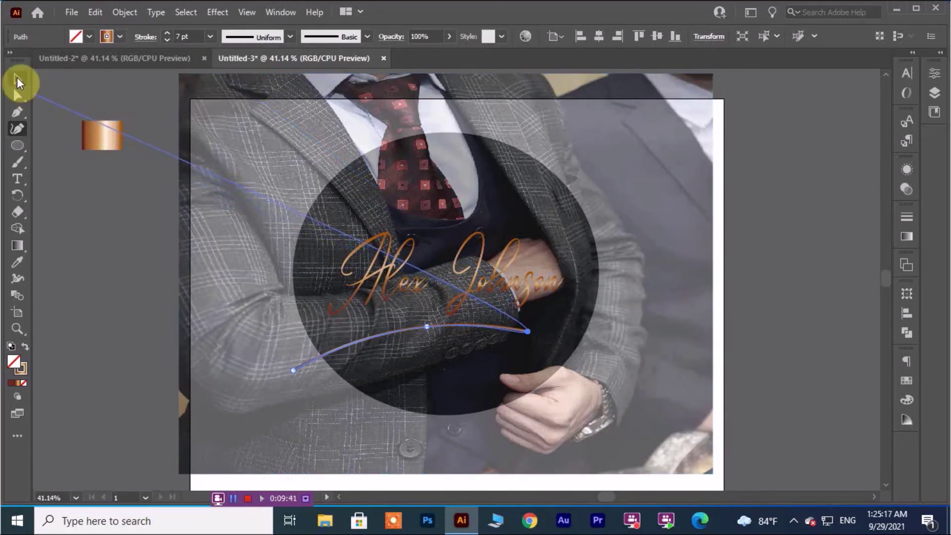
{"action": "left_click", "coordinate": [17, 78]}
{"action": "left_click", "coordinate": [122, 253]}
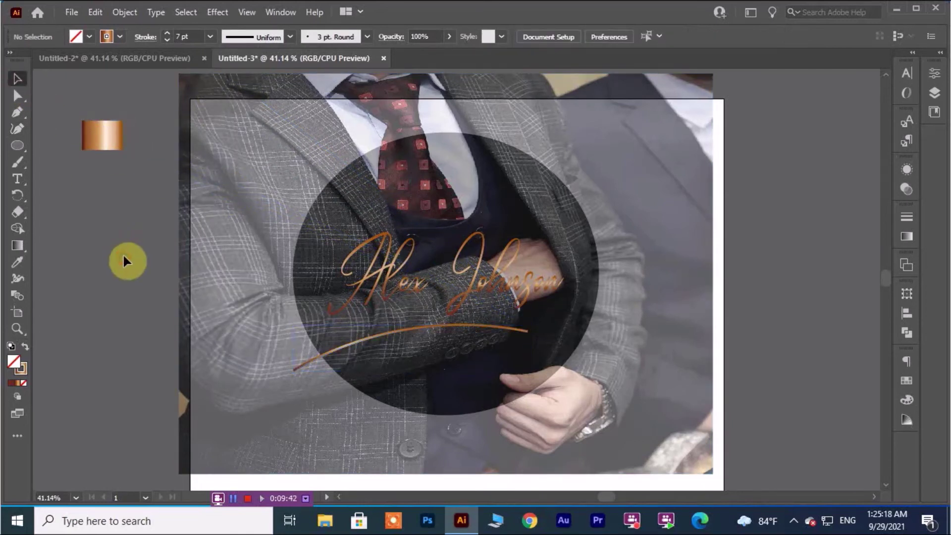
Apply a tapered width profile to the swoosh and shift it up and right.
{"action": "left_click", "coordinate": [488, 330]}
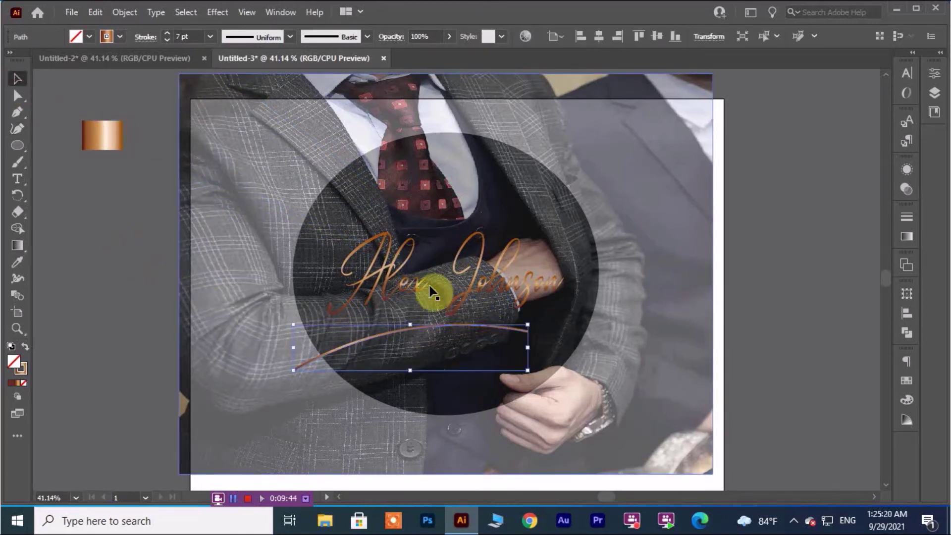
{"action": "left_click", "coordinate": [290, 36]}
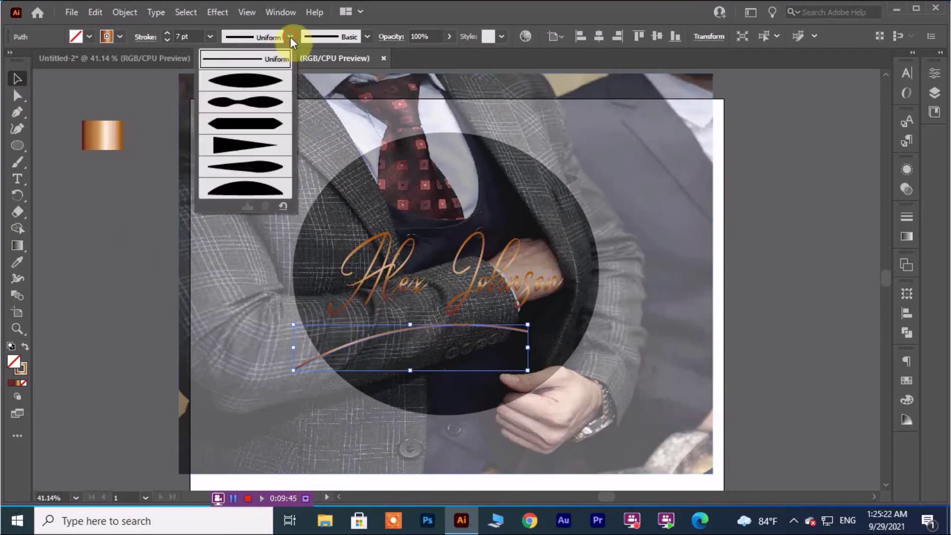
{"action": "left_click", "coordinate": [233, 147]}
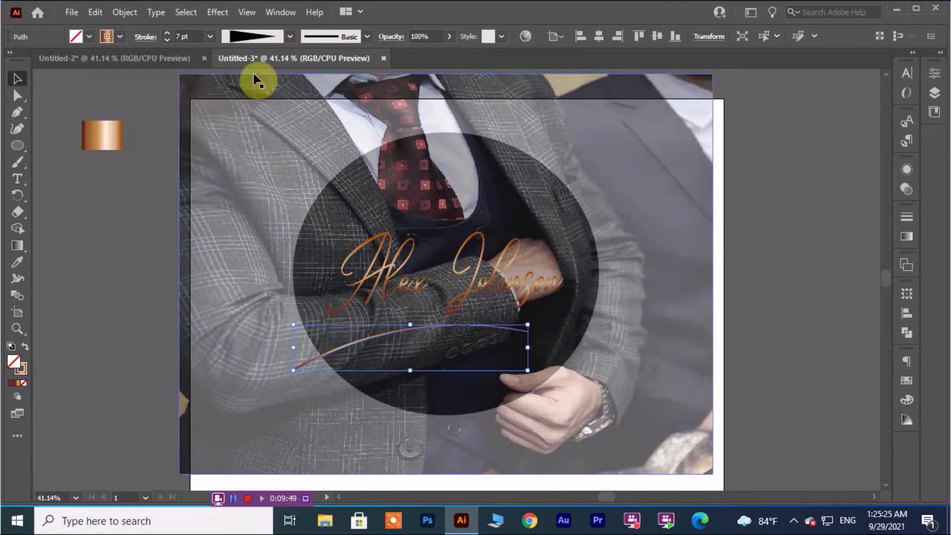
{"action": "left_click", "coordinate": [126, 239]}
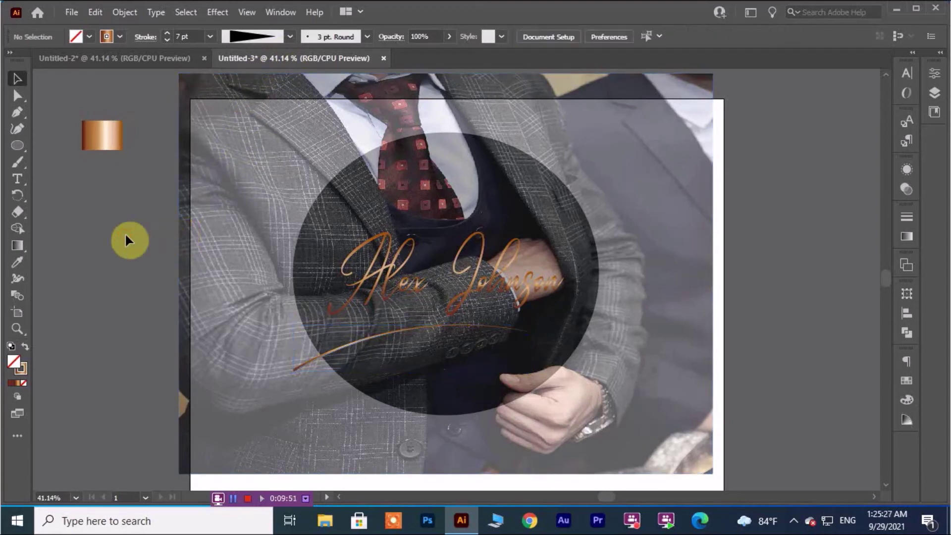
{"action": "left_click_drag", "start_coordinate": [305, 367], "coordinate": [335, 358]}
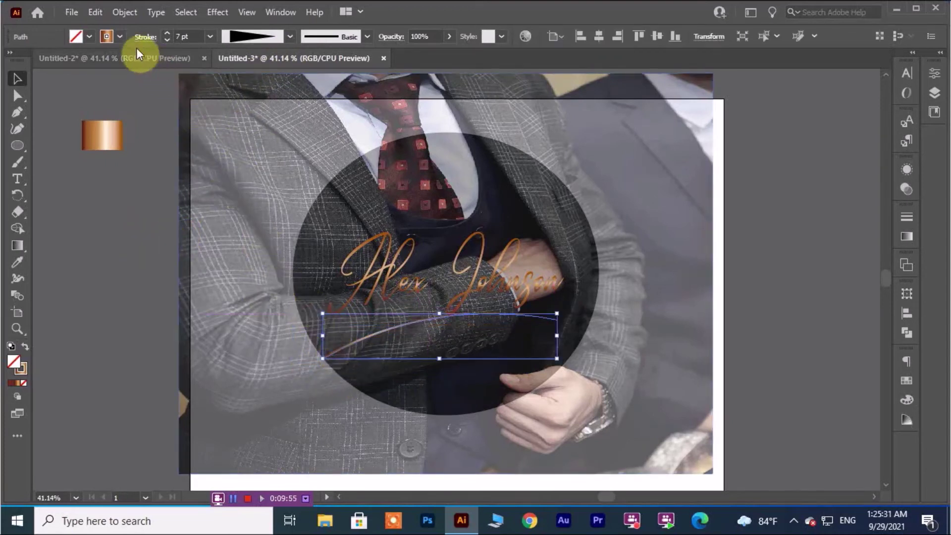
Give the swoosh round stroke joins and move it up closer beneath the name.
{"action": "left_click", "coordinate": [146, 36]}
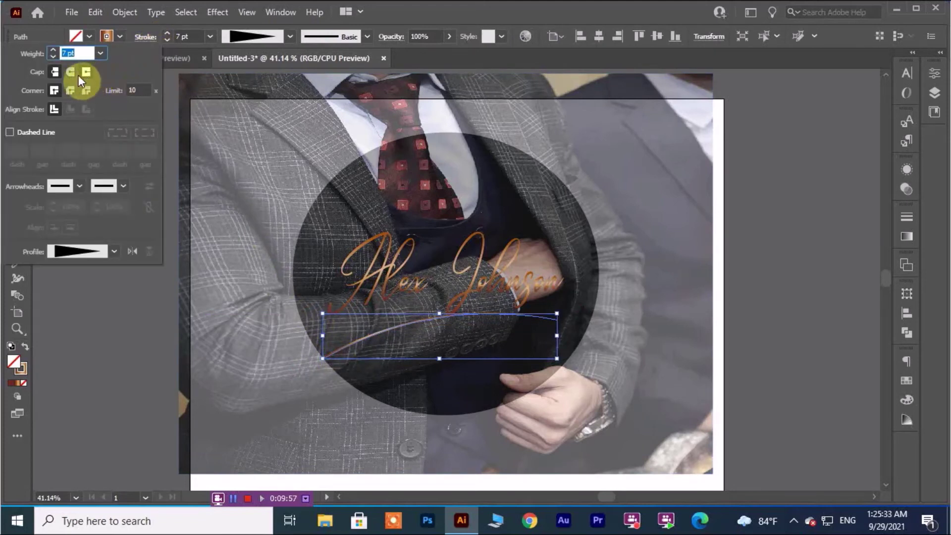
{"action": "left_click", "coordinate": [71, 90]}
{"action": "left_click", "coordinate": [98, 323]}
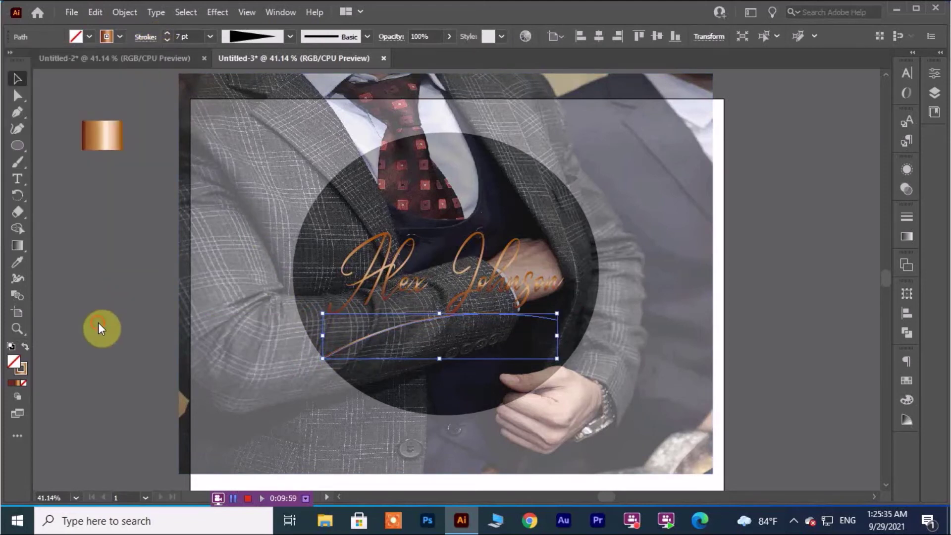
{"action": "left_click", "coordinate": [97, 326]}
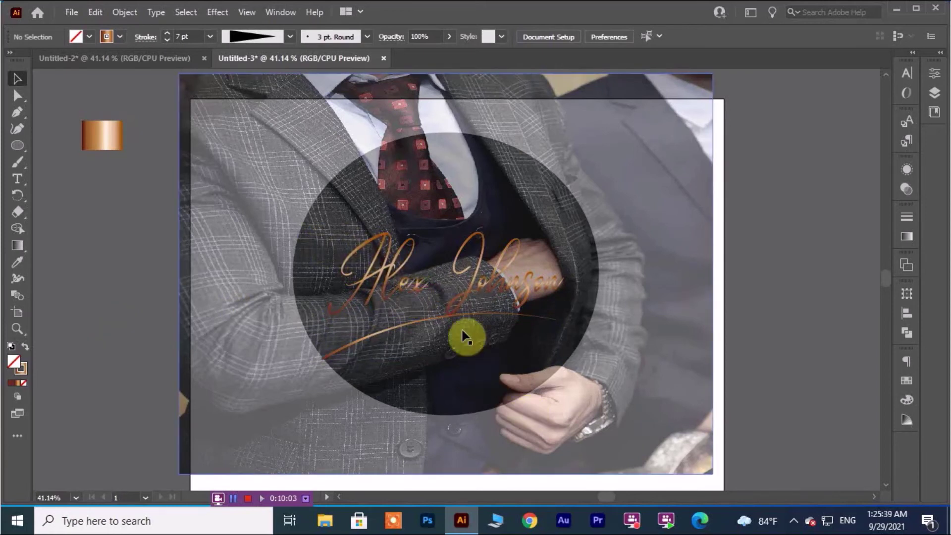
{"action": "left_click_drag", "start_coordinate": [429, 316], "coordinate": [440, 319]}
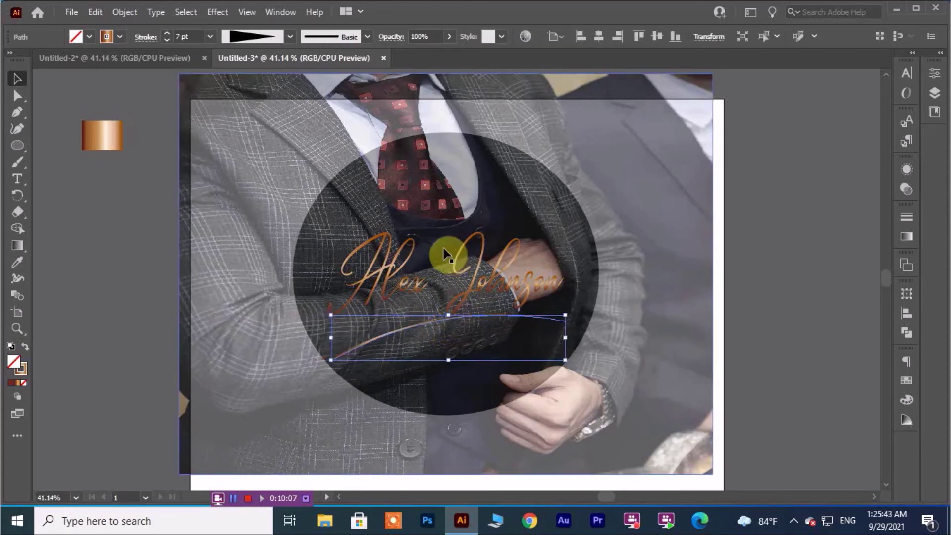
{"action": "left_click", "coordinate": [794, 232]}
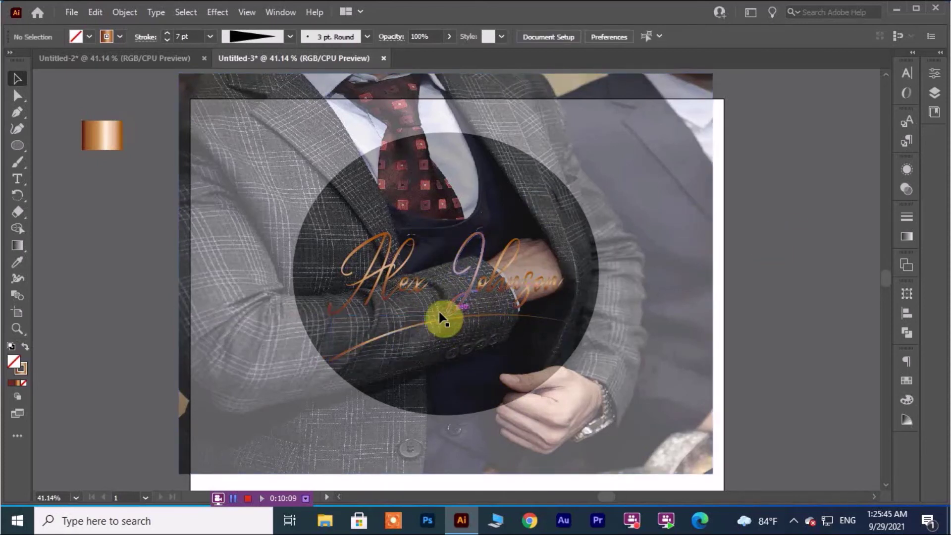
{"action": "left_click_drag", "start_coordinate": [425, 327], "coordinate": [428, 309]}
{"action": "left_click", "coordinate": [782, 303]}
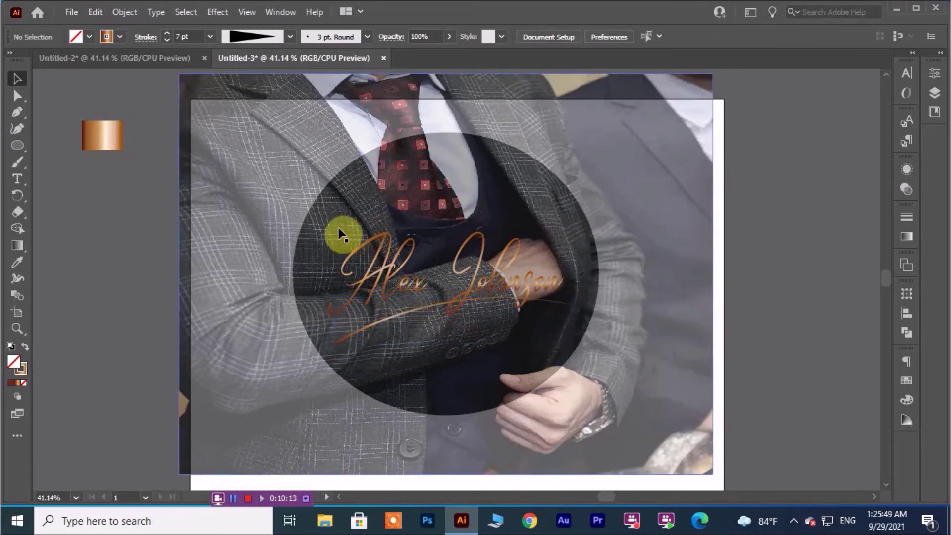
Move the photo and dark circle down, then centre the circle on the artboard.
{"action": "left_click", "coordinate": [536, 200]}
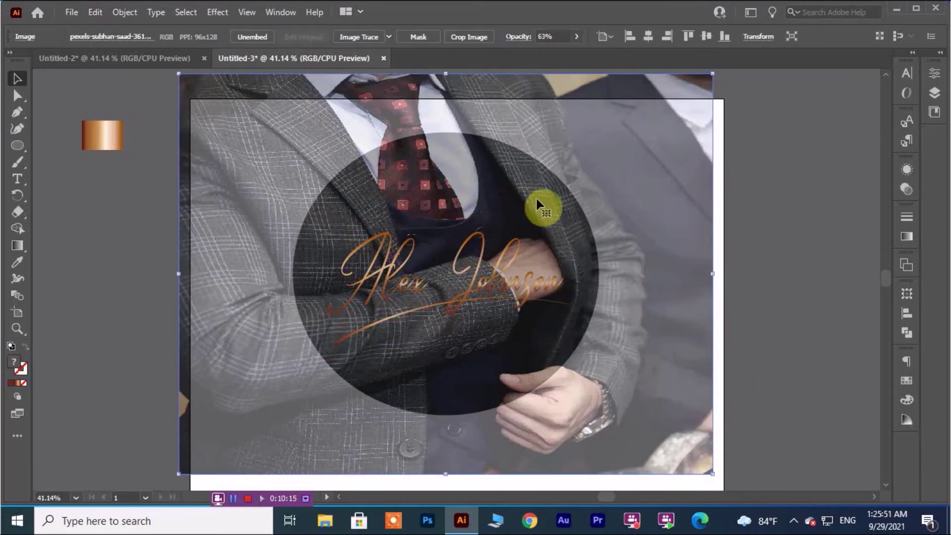
{"action": "left_click_drag", "start_coordinate": [639, 182], "coordinate": [650, 212]}
{"action": "left_click", "coordinate": [768, 256]}
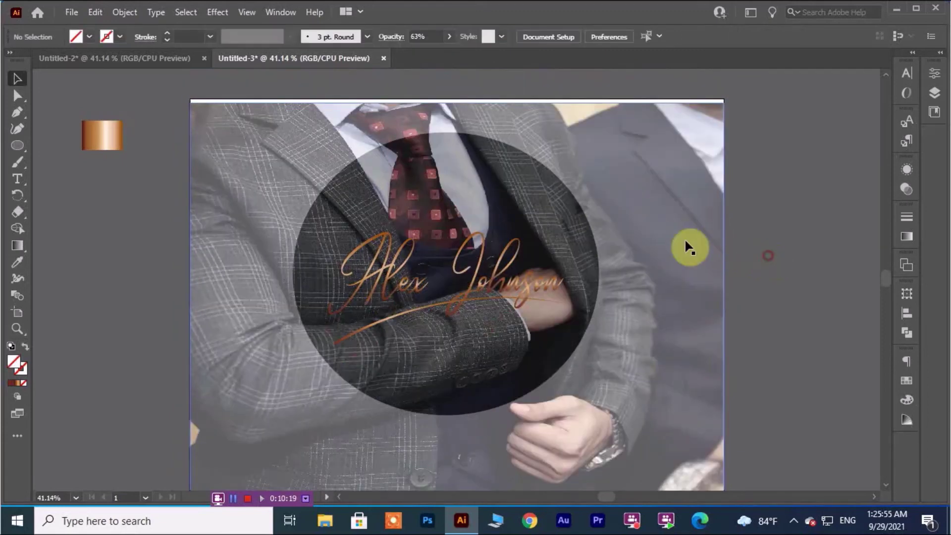
{"action": "left_click_drag", "start_coordinate": [600, 174], "coordinate": [603, 227]}
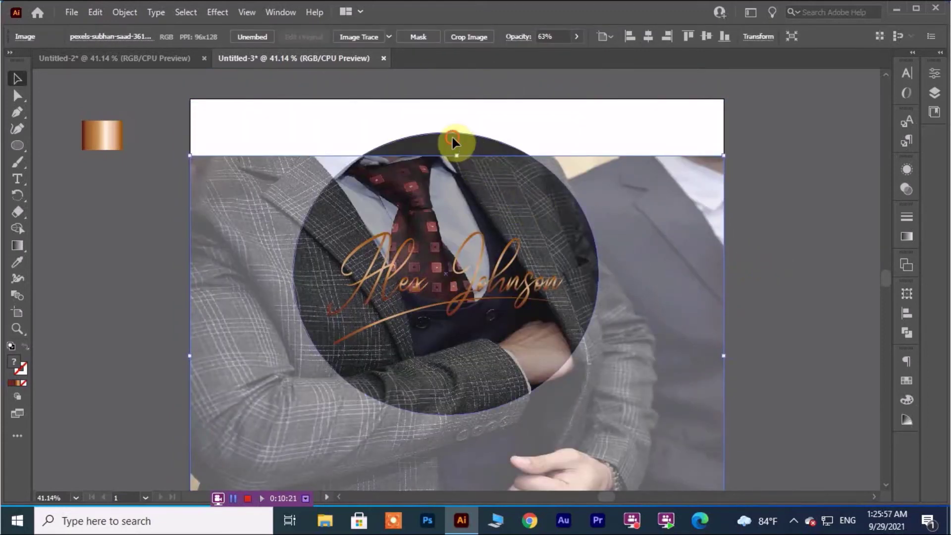
{"action": "left_click_drag", "start_coordinate": [453, 137], "coordinate": [450, 192]}
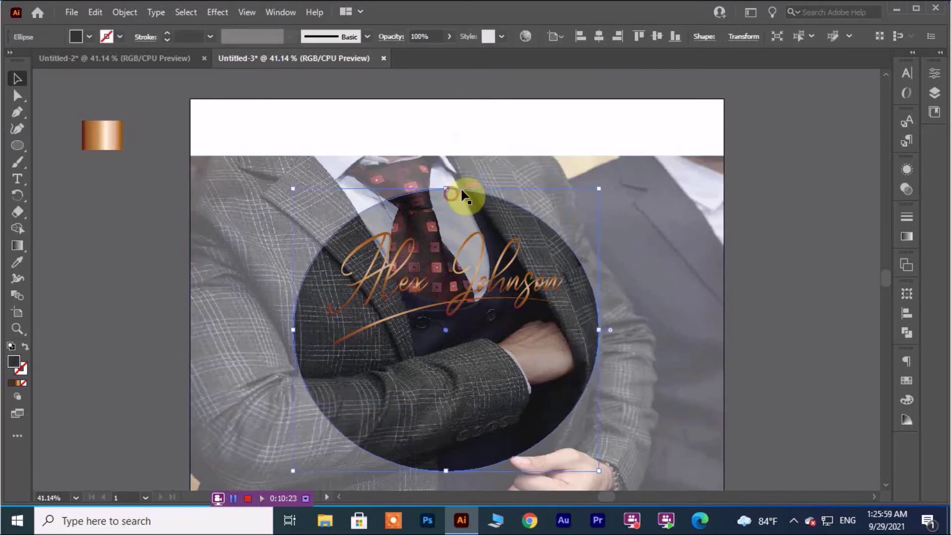
{"action": "left_click", "coordinate": [597, 37]}
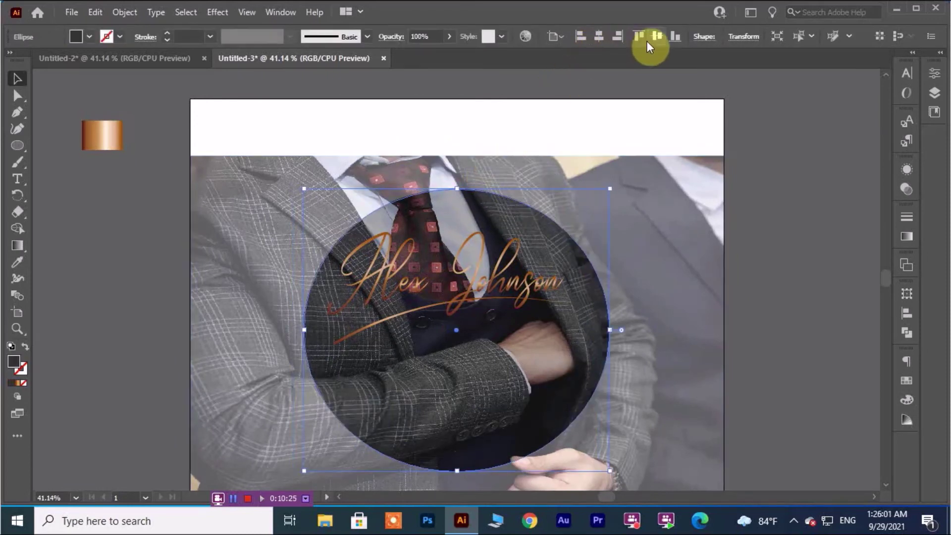
{"action": "left_click", "coordinate": [656, 37]}
{"action": "left_click", "coordinate": [755, 165]}
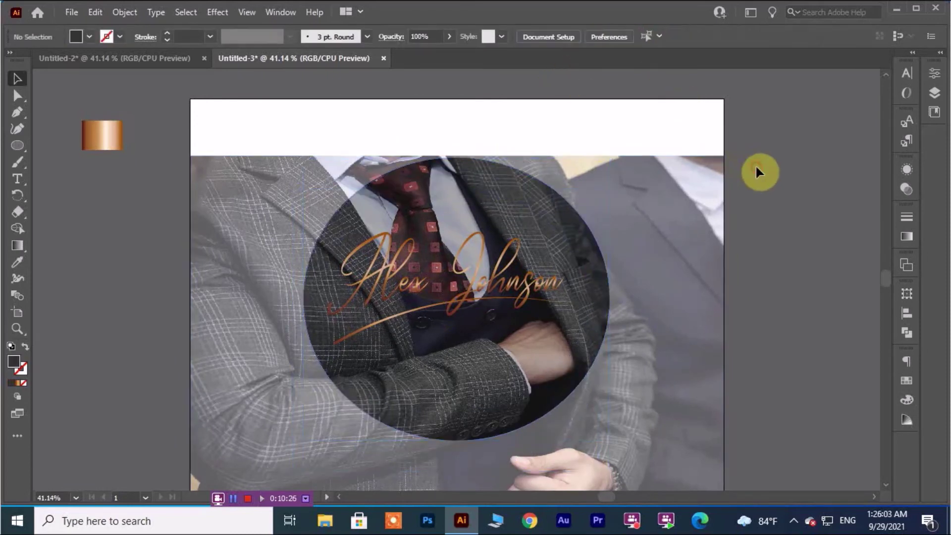
Centre the suit photo on the artboard, then shift it down and left.
{"action": "left_click", "coordinate": [668, 276]}
{"action": "left_click", "coordinate": [643, 37]}
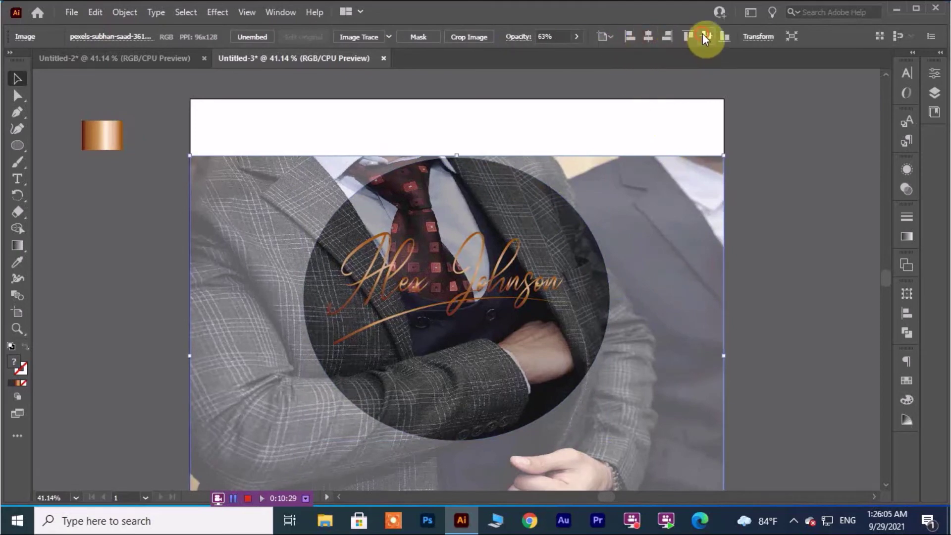
{"action": "left_click", "coordinate": [705, 36]}
{"action": "left_click", "coordinate": [769, 233]}
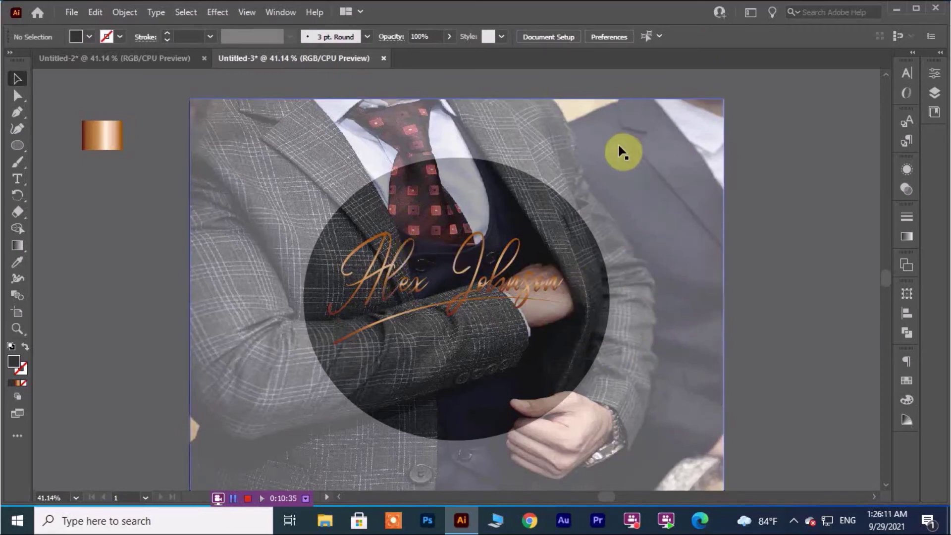
{"action": "left_click_drag", "start_coordinate": [618, 152], "coordinate": [598, 239]}
Bring the dark circle forward in front of the suit photo.
{"action": "left_click", "coordinate": [469, 173]}
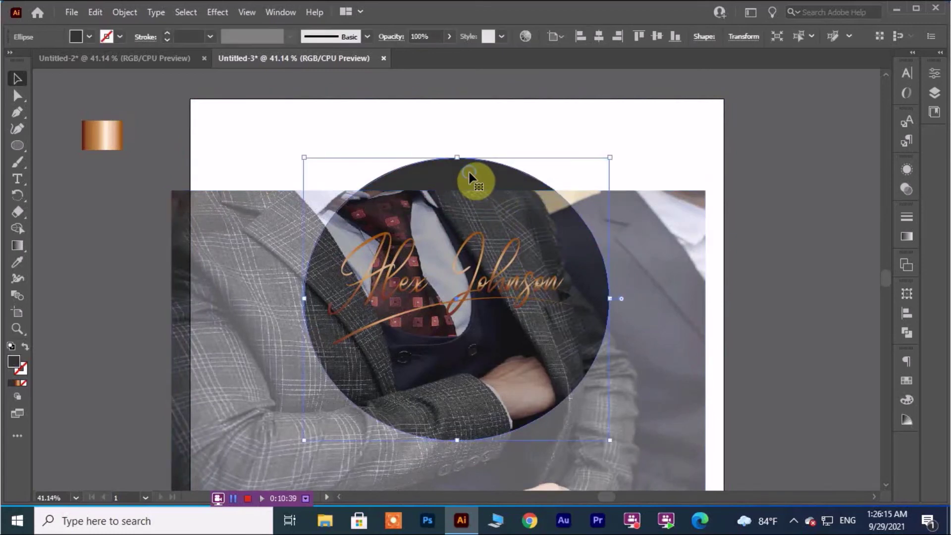
{"action": "right_click", "coordinate": [469, 173]}
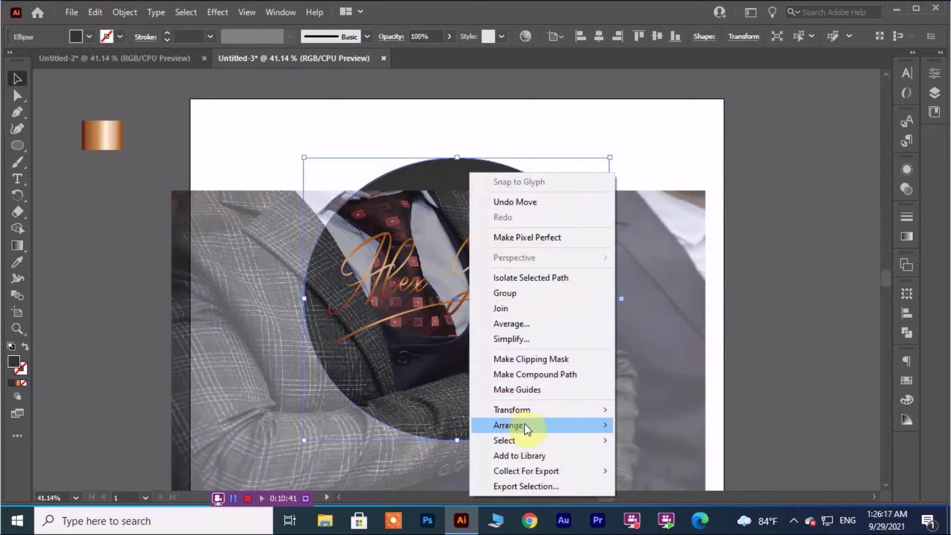
{"action": "mouse_move", "coordinate": [599, 431]}
{"action": "left_click", "coordinate": [642, 439]}
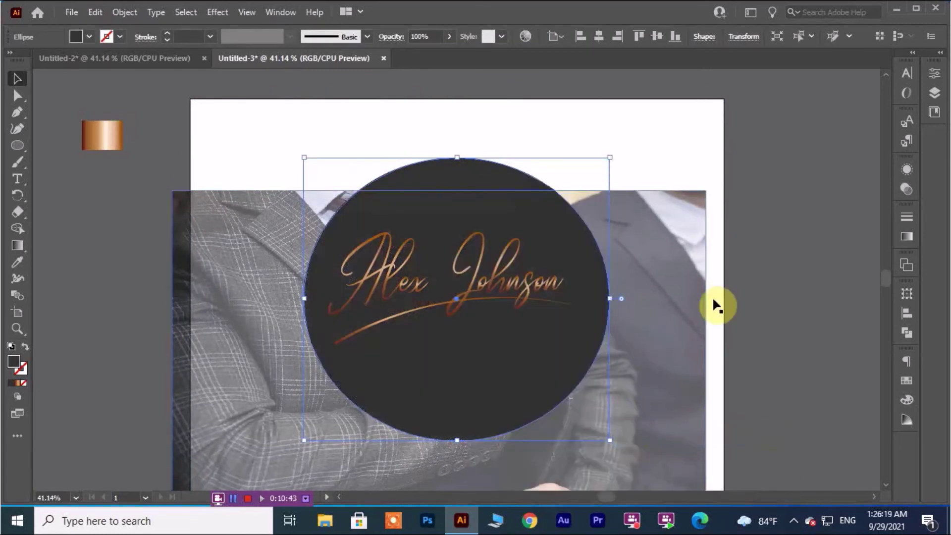
{"action": "left_click", "coordinate": [774, 296]}
Centre the suit photo horizontally and vertically on the artboard.
{"action": "left_click", "coordinate": [655, 297]}
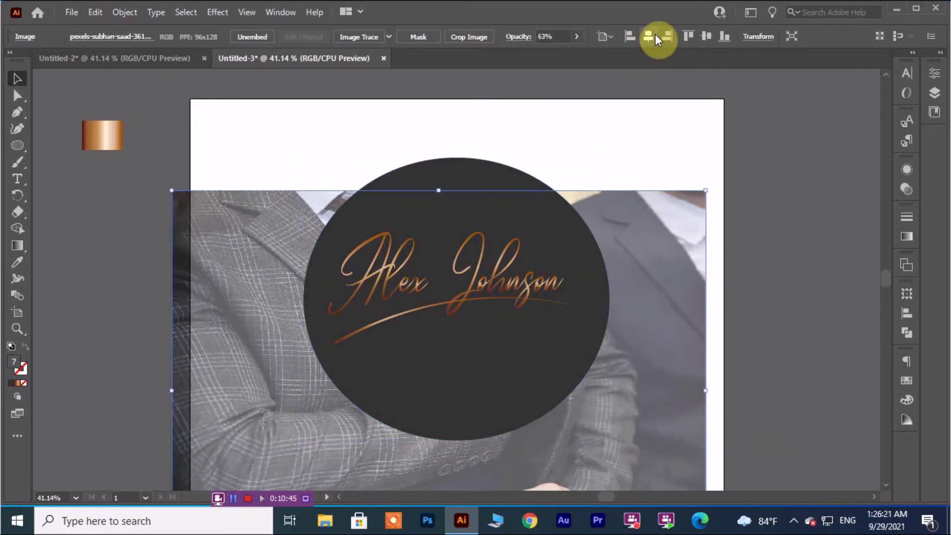
{"action": "left_click", "coordinate": [649, 36]}
{"action": "left_click", "coordinate": [705, 38]}
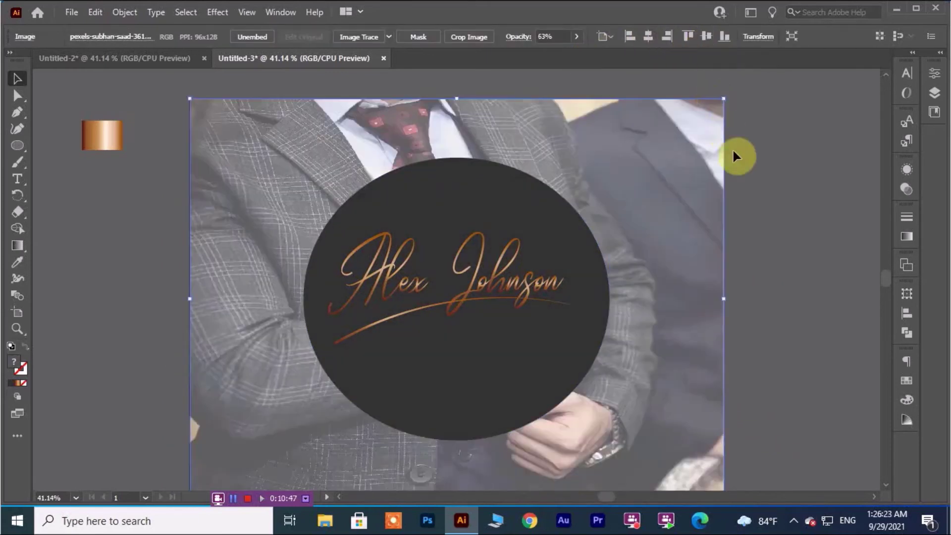
{"action": "left_click", "coordinate": [762, 202]}
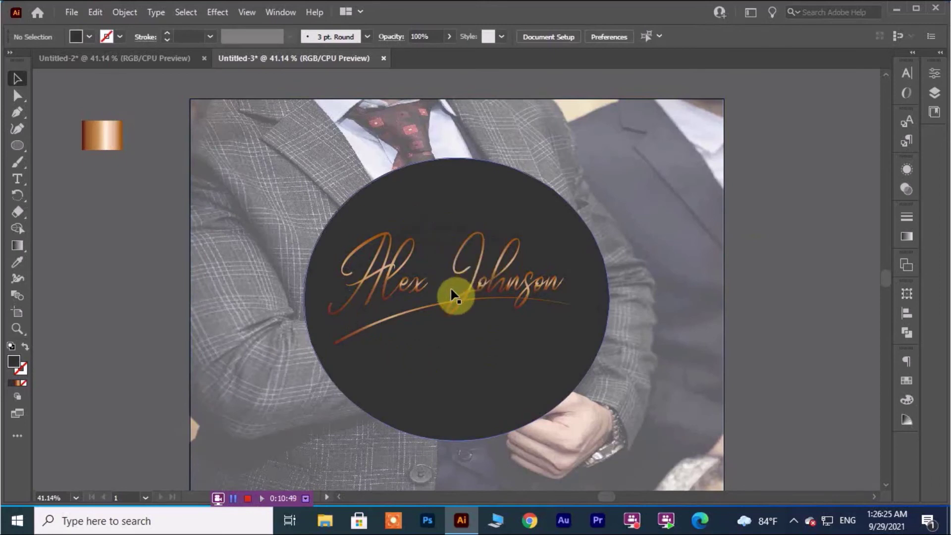
Nudge the swoosh slightly right and down and rotate it slightly counter-clockwise.
{"action": "left_click", "coordinate": [387, 281]}
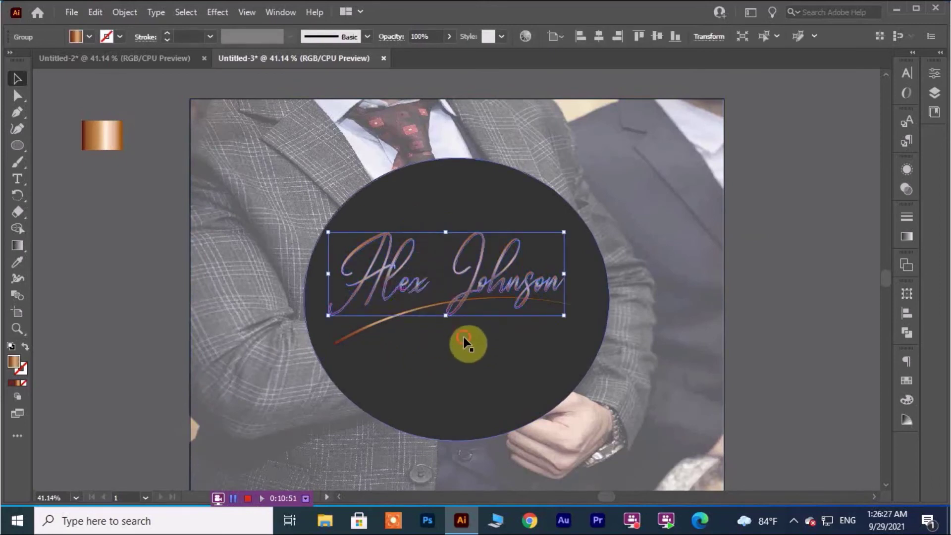
{"action": "left_click", "coordinate": [402, 310]}
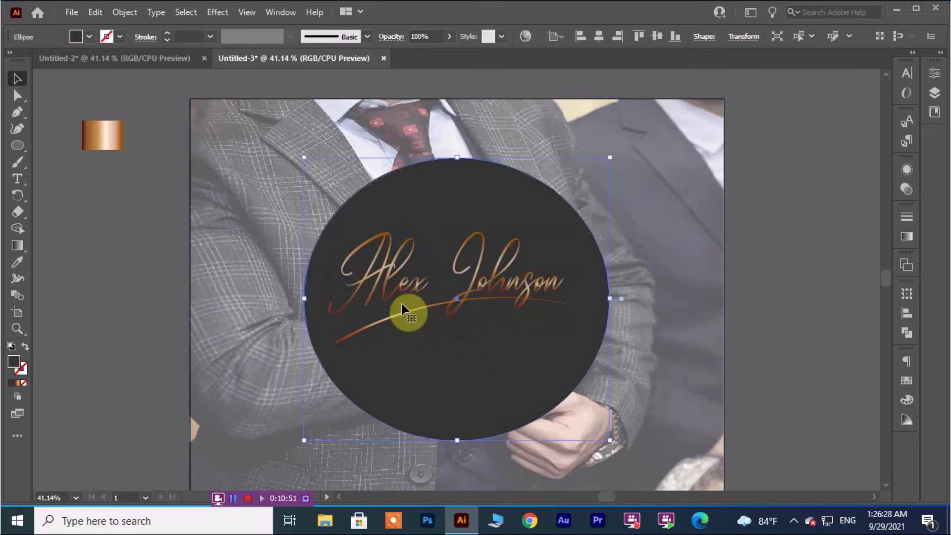
{"action": "left_click", "coordinate": [428, 313]}
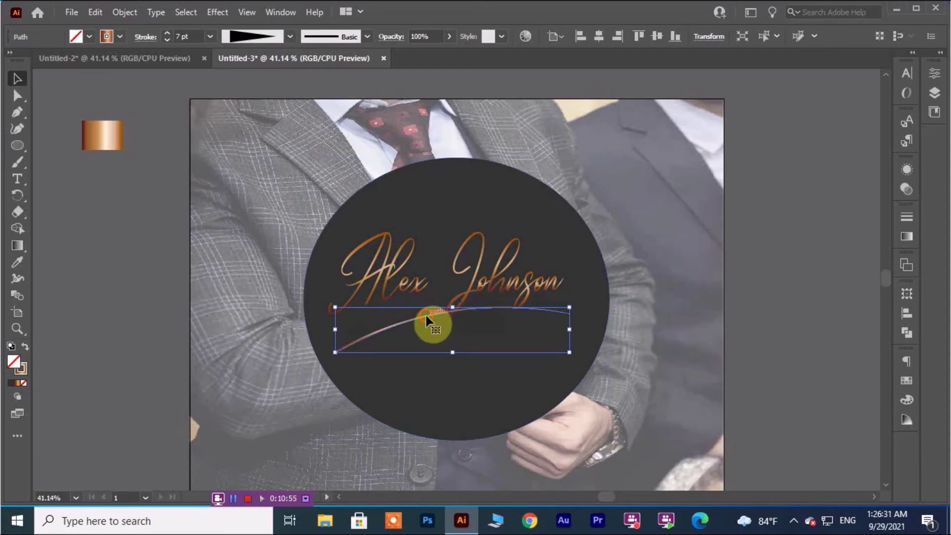
{"action": "left_click_drag", "start_coordinate": [427, 318], "coordinate": [434, 324]}
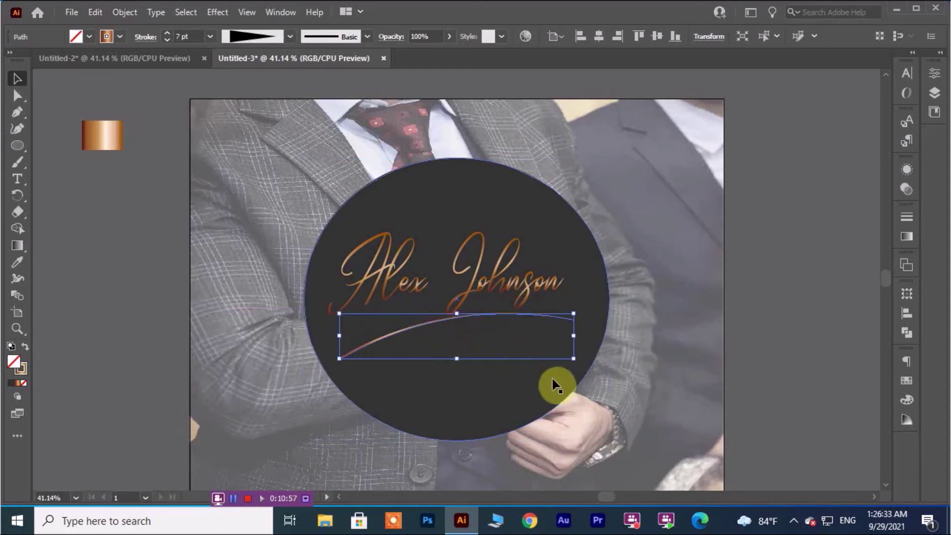
{"action": "left_click_drag", "start_coordinate": [574, 367], "coordinate": [574, 358]}
{"action": "left_click", "coordinate": [697, 335]}
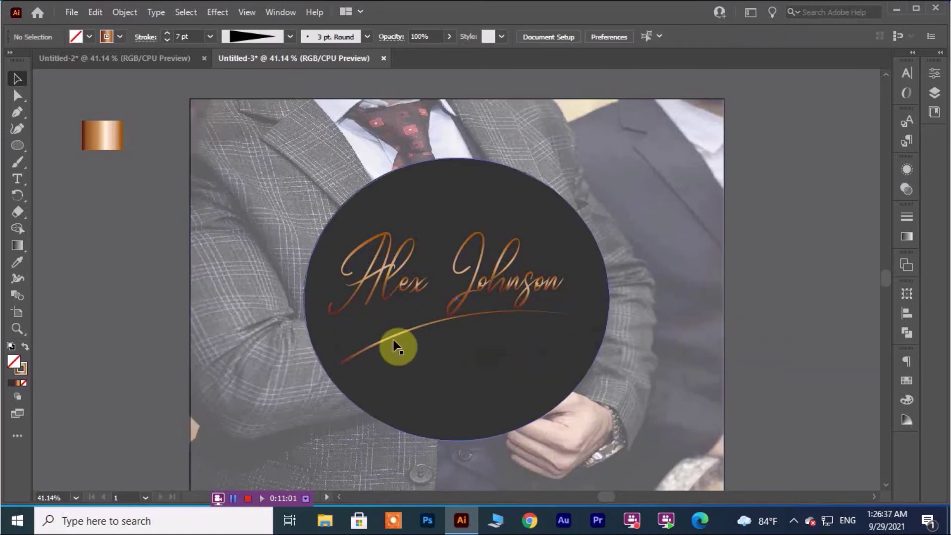
Raise the swoosh stroke weight from 8 pt to 10 pt.
{"action": "left_click", "coordinate": [379, 341]}
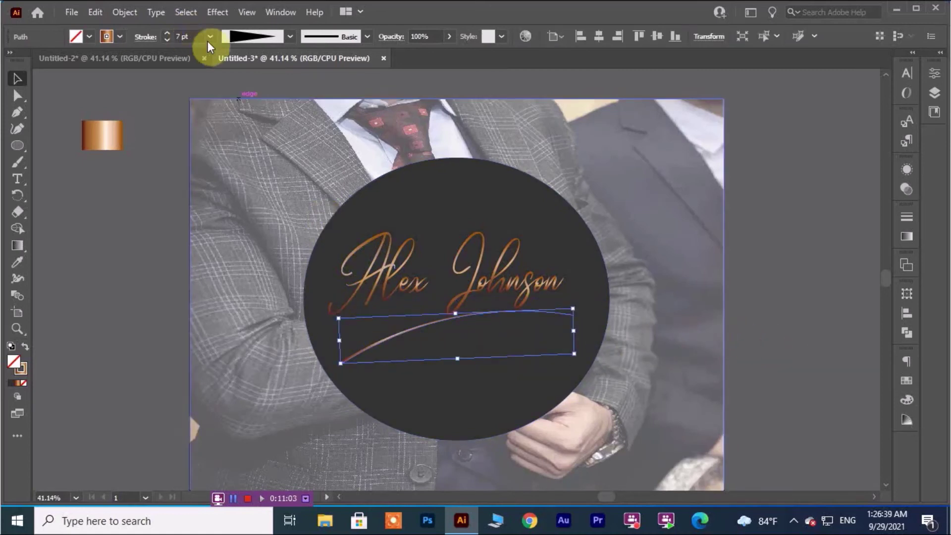
{"action": "left_click", "coordinate": [210, 36]}
{"action": "left_click", "coordinate": [240, 204]}
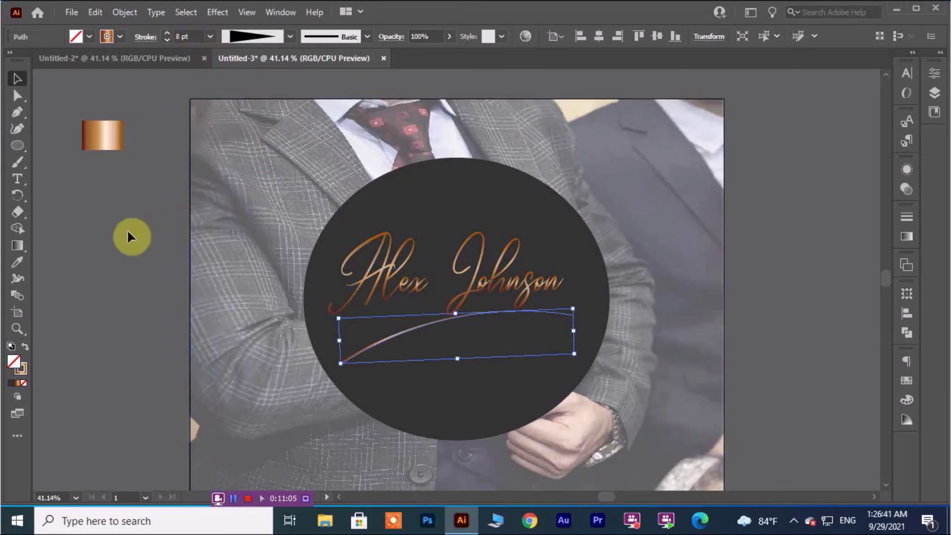
{"action": "left_click", "coordinate": [139, 231]}
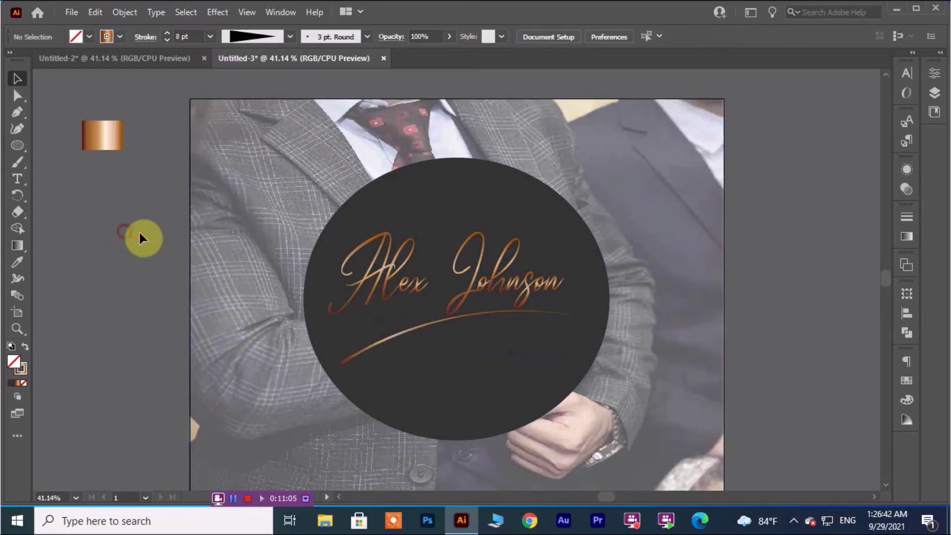
{"action": "left_click", "coordinate": [396, 335]}
{"action": "left_click", "coordinate": [210, 36]}
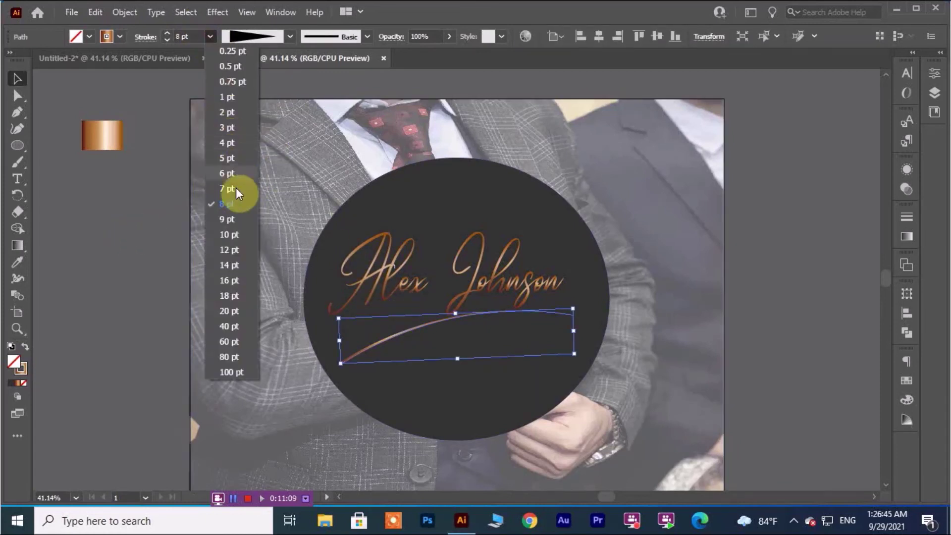
{"action": "left_click", "coordinate": [229, 235]}
{"action": "left_click", "coordinate": [144, 222]}
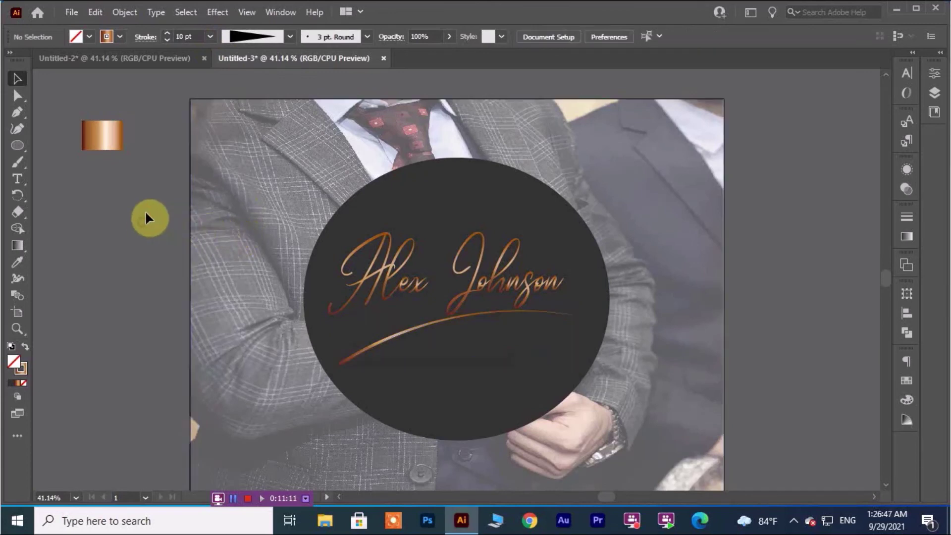
{"action": "left_click", "coordinate": [468, 200]}
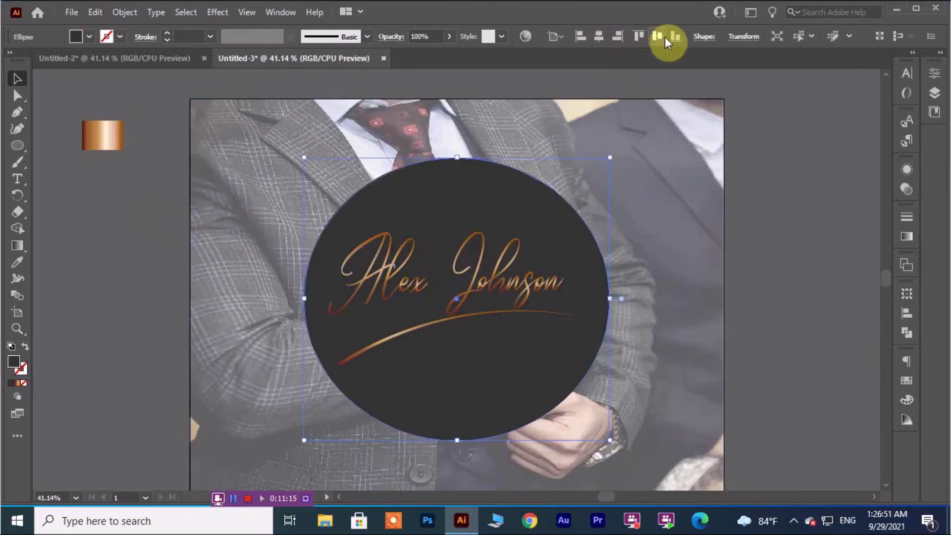
{"action": "left_click", "coordinate": [762, 321]}
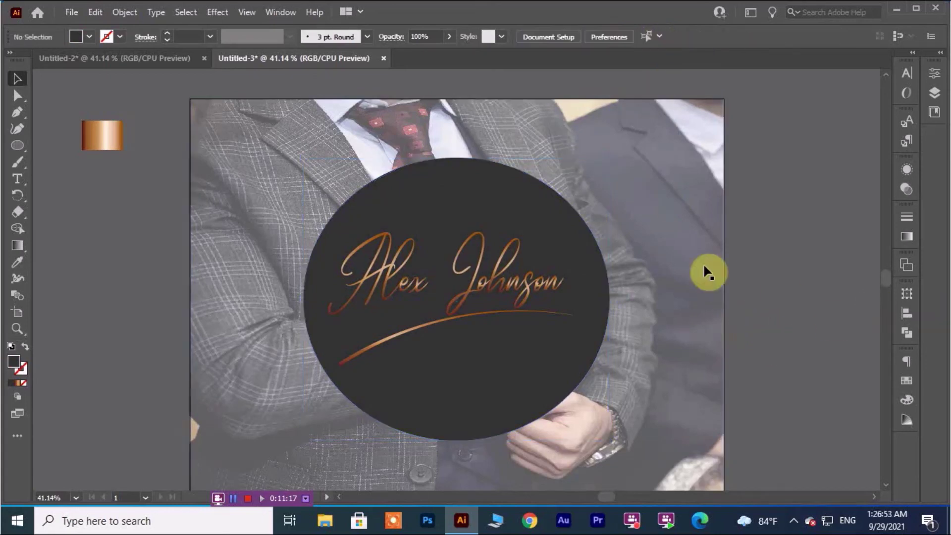
Hide the bounding box and lock the suit photo and dark circle out of the way.
{"action": "left_click", "coordinate": [263, 173]}
{"action": "key", "text": "ctrl+shift+b"}
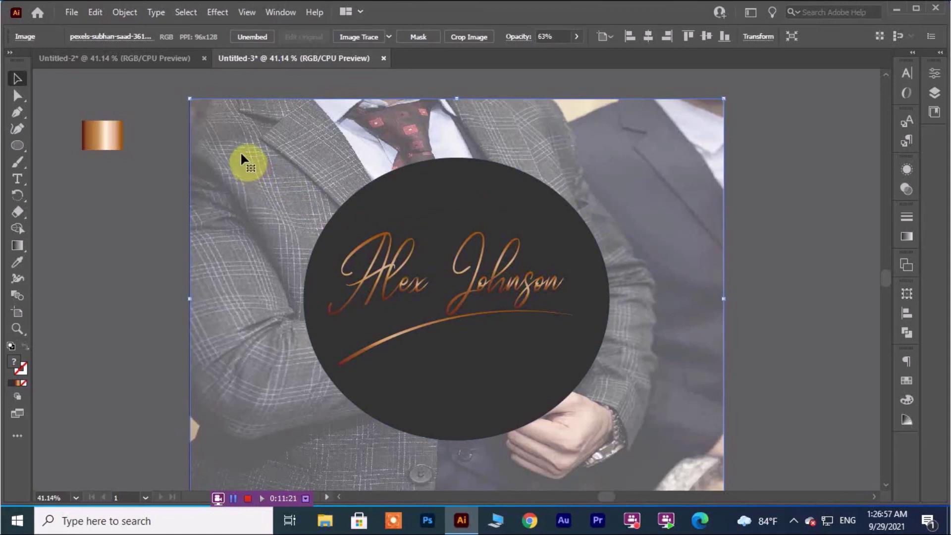
{"action": "key", "text": "ctrl+2"}
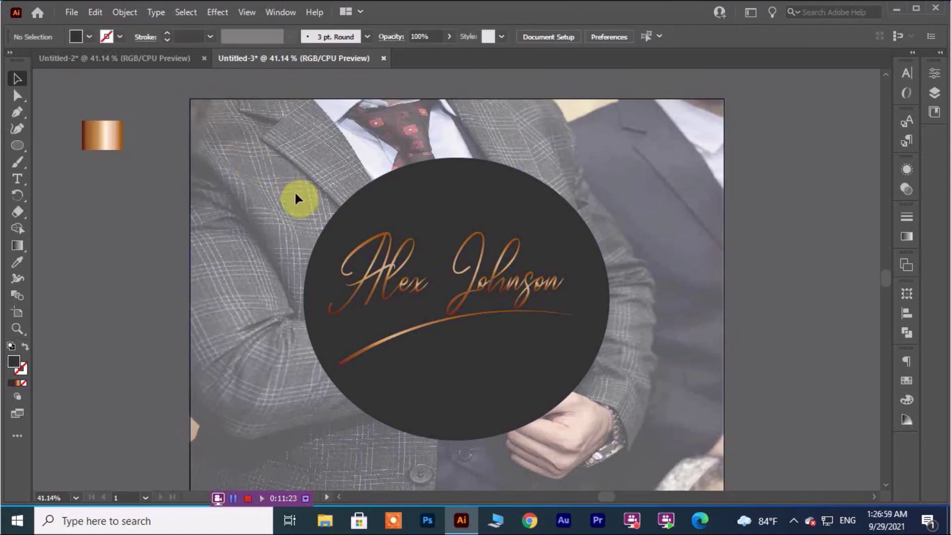
{"action": "left_click", "coordinate": [402, 208]}
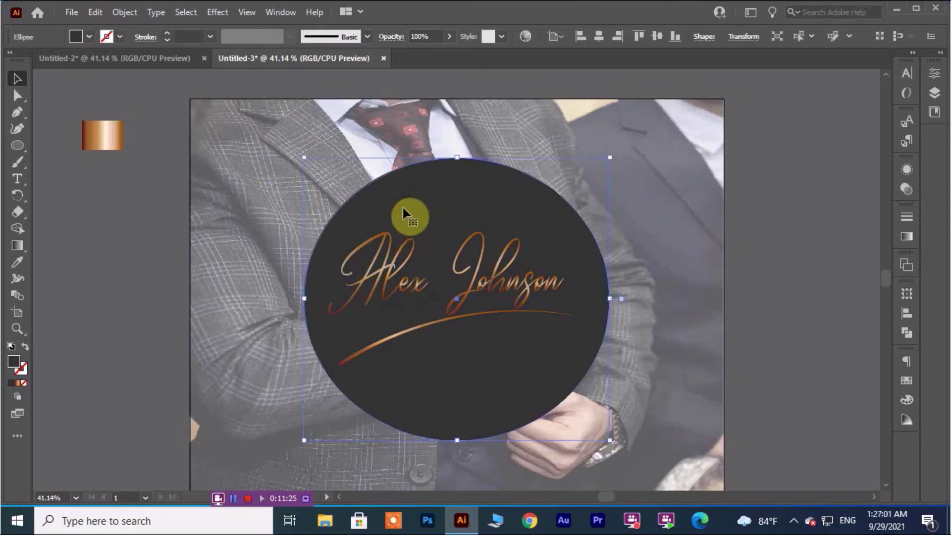
{"action": "key", "text": "ctrl+2"}
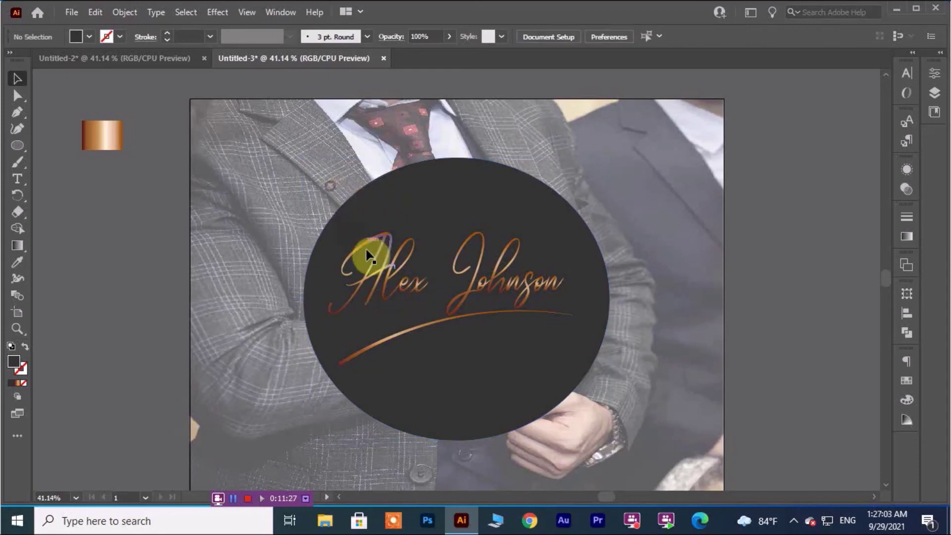
Group the signature and swoosh, shrink the group slightly and nudge it lower-right.
{"action": "left_click", "coordinate": [528, 332]}
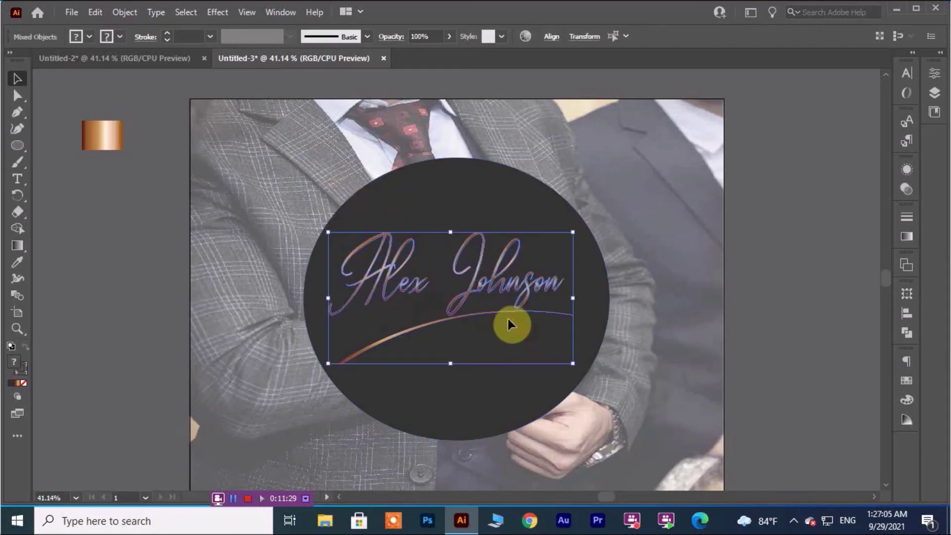
{"action": "right_click", "coordinate": [501, 312]}
{"action": "left_click", "coordinate": [531, 189]}
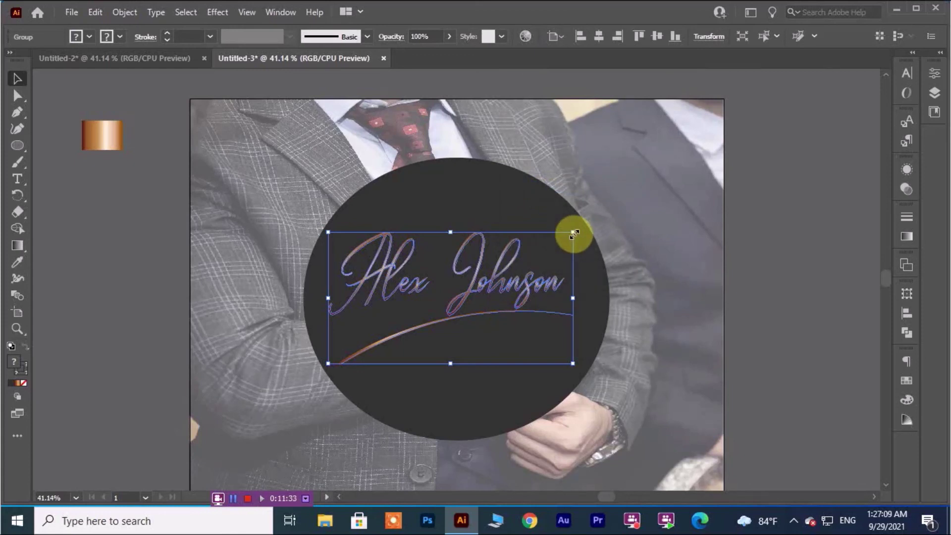
{"action": "left_click_drag", "start_coordinate": [572, 232], "coordinate": [563, 237]}
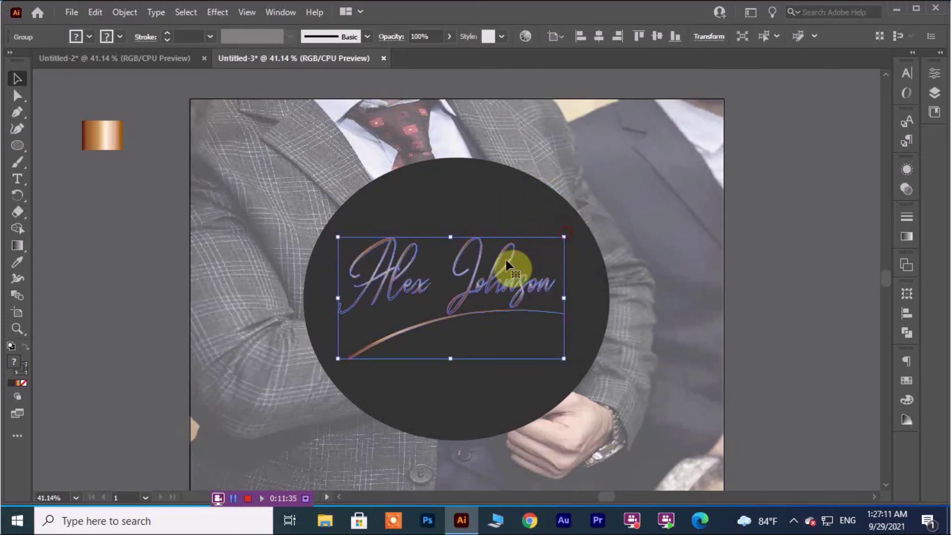
{"action": "left_click_drag", "start_coordinate": [479, 281], "coordinate": [483, 287]}
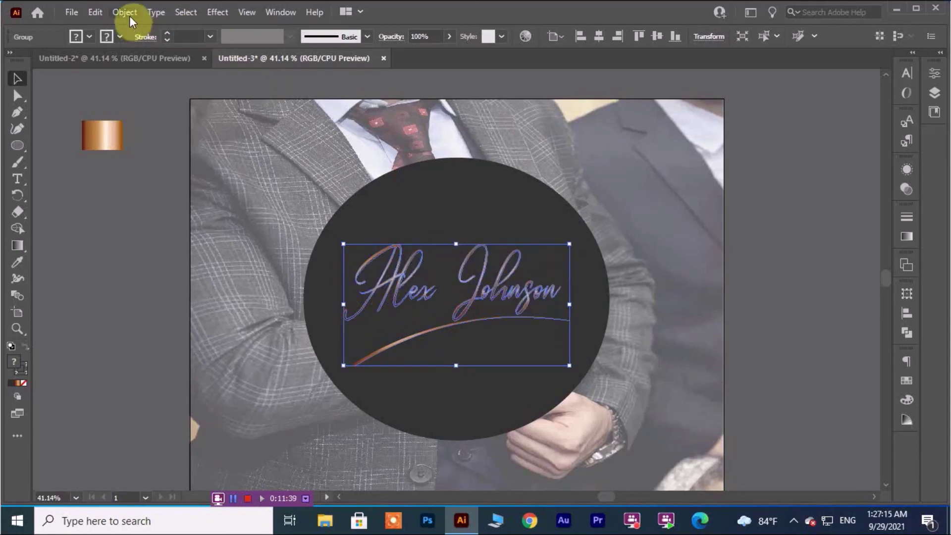
Expand the signature group's appearance via Object > Expand Appearance and check the result.
{"action": "left_click", "coordinate": [126, 12]}
{"action": "left_click", "coordinate": [174, 182]}
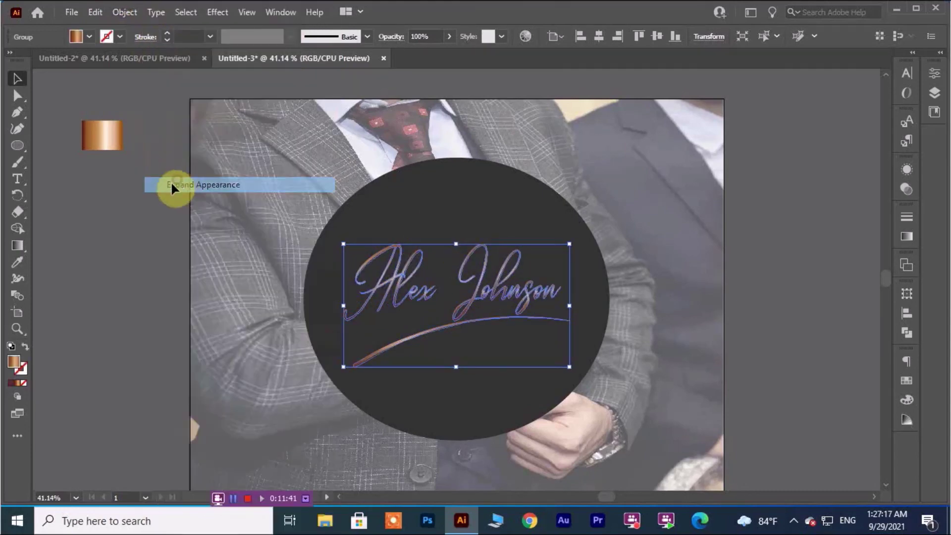
{"action": "left_click", "coordinate": [149, 246]}
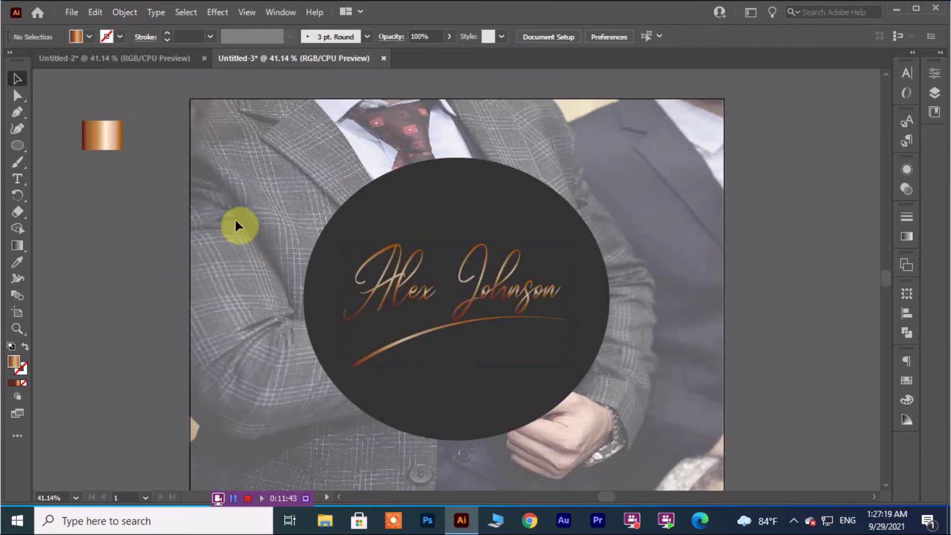
{"action": "mouse_move", "coordinate": [286, 202]}
{"action": "left_mouse_down"}
{"action": "mouse_move", "coordinate": [307, 243]}
{"action": "mouse_move", "coordinate": [558, 399]}
{"action": "mouse_move", "coordinate": [602, 397]}
{"action": "left_mouse_up"}
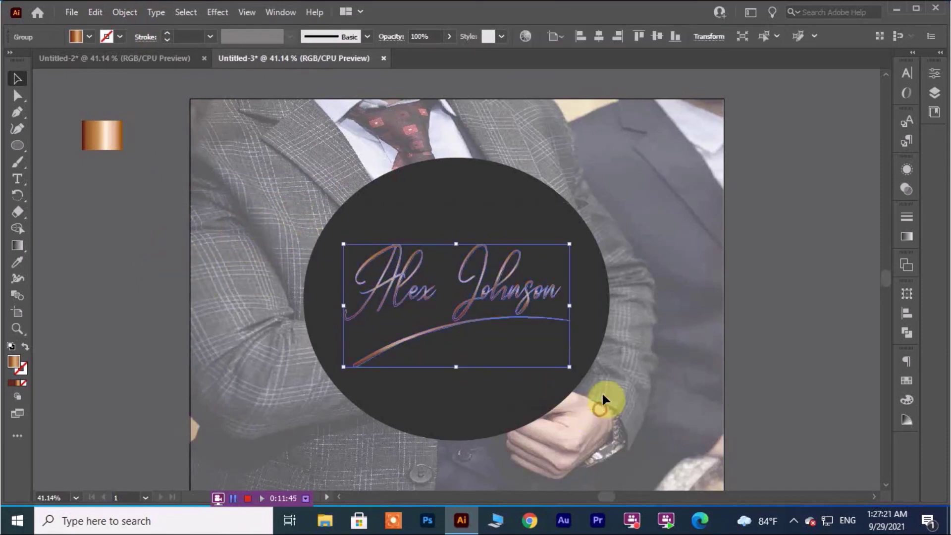
{"action": "left_click", "coordinate": [670, 259]}
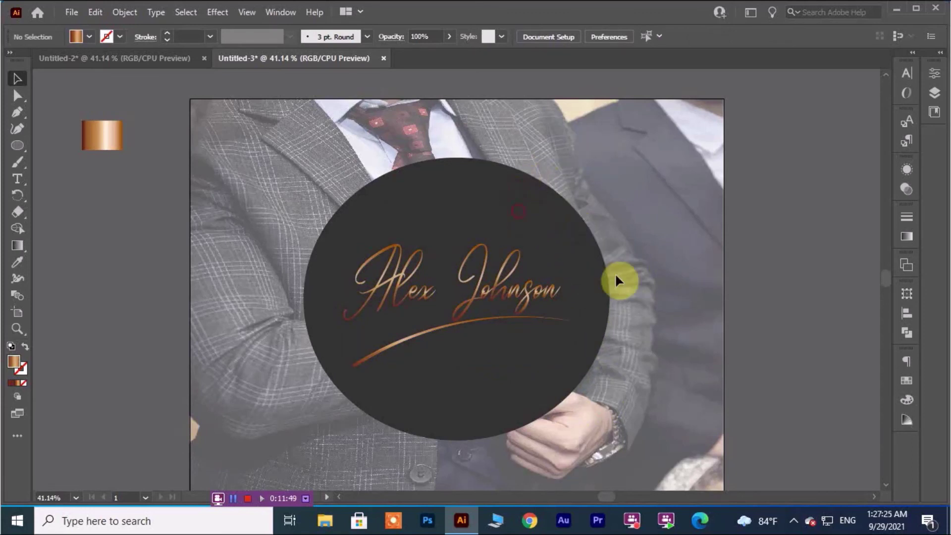
{"action": "scroll", "coordinate": [657, 307], "scroll_direction": "down", "scroll_amount": 1}
Bring up the File menu over the finished copper signature design.
{"action": "scroll", "coordinate": [656, 304], "scroll_direction": "up", "scroll_amount": 1}
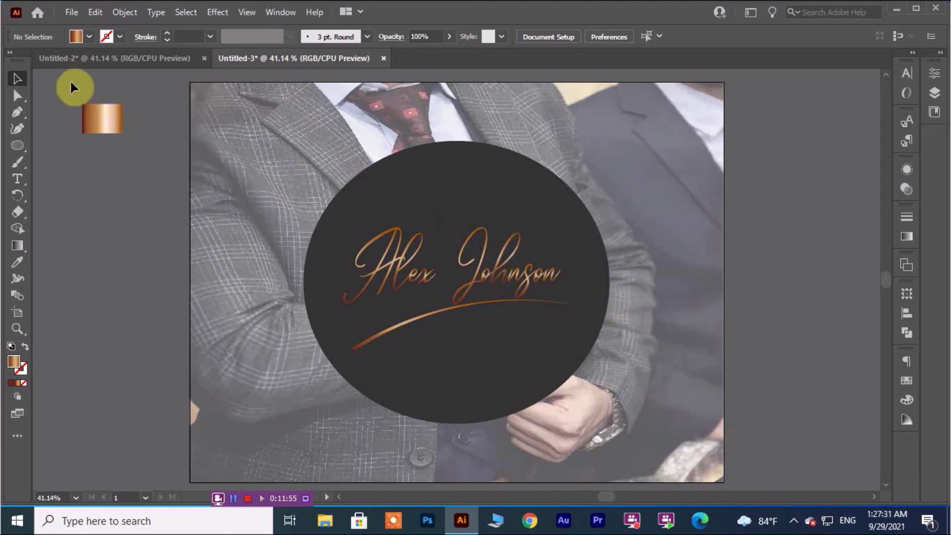
{"action": "left_click", "coordinate": [68, 17]}
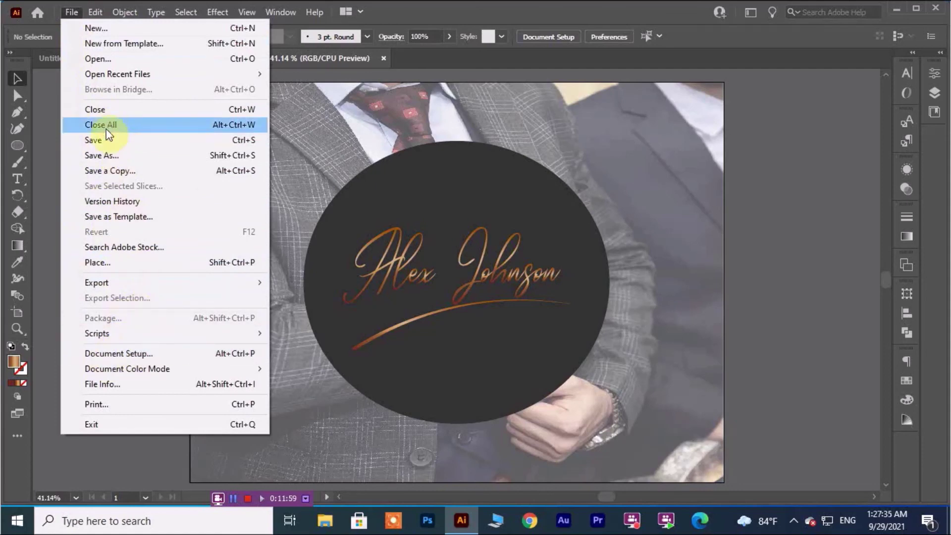
Open Save As on the Desktop in Adobe Illustrator (*.AI) format and empty the File name box.
{"action": "left_click", "coordinate": [105, 156]}
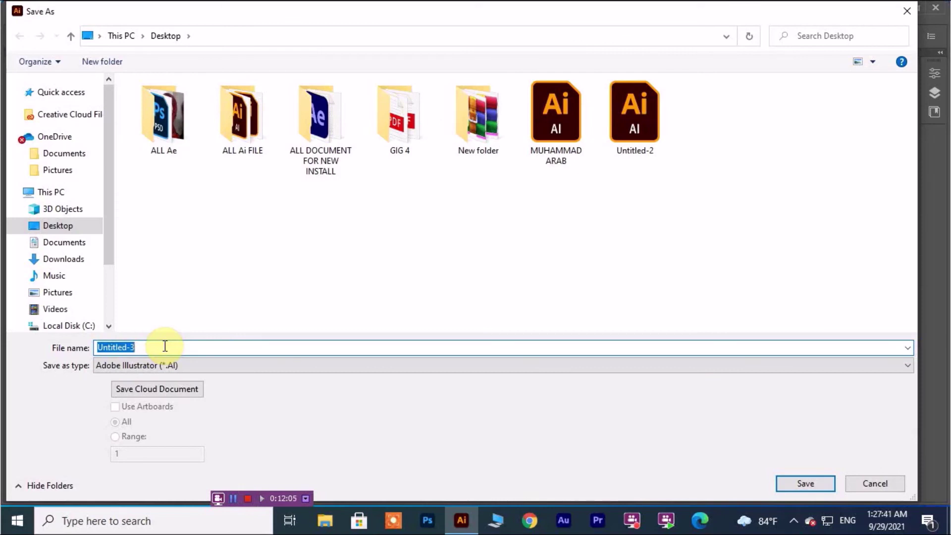
{"action": "type", "text": "a"}
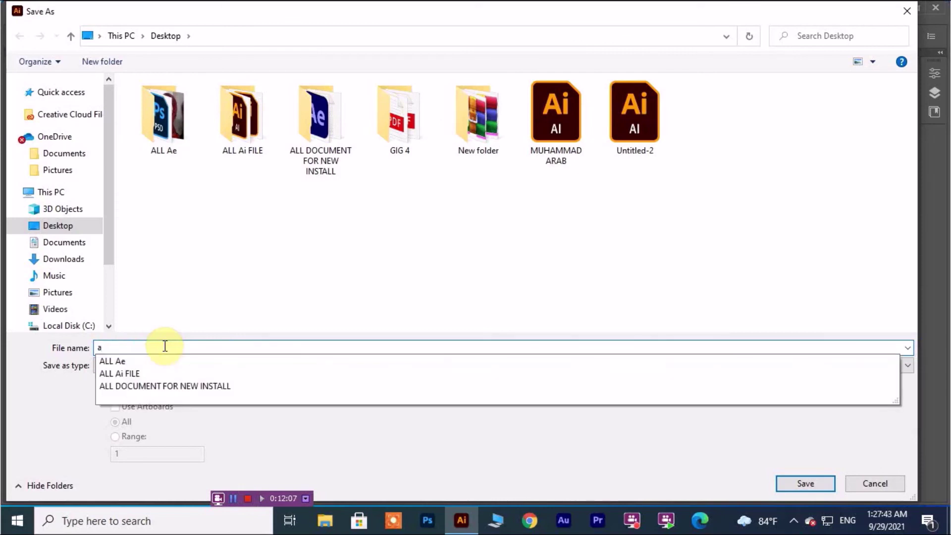
{"action": "type", "text": "l"}
{"action": "key", "text": "BackSpace"}
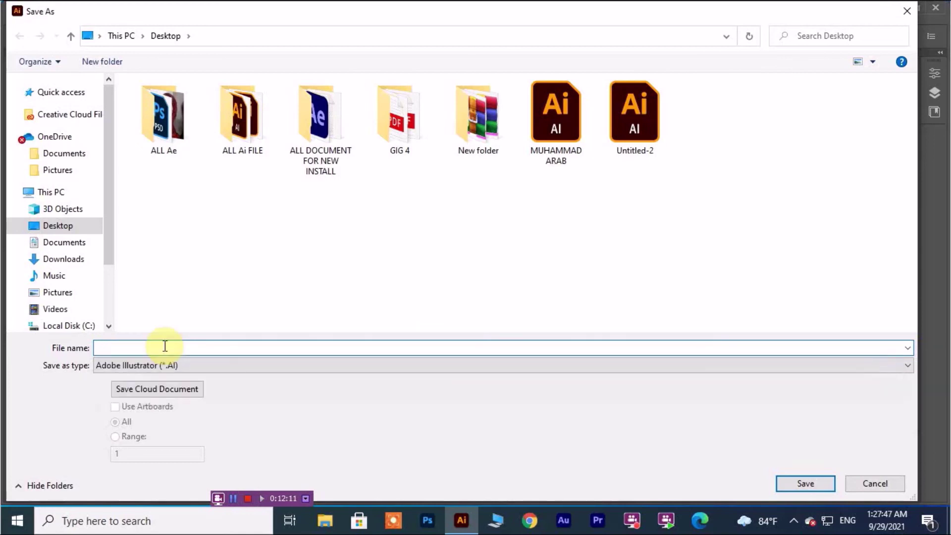